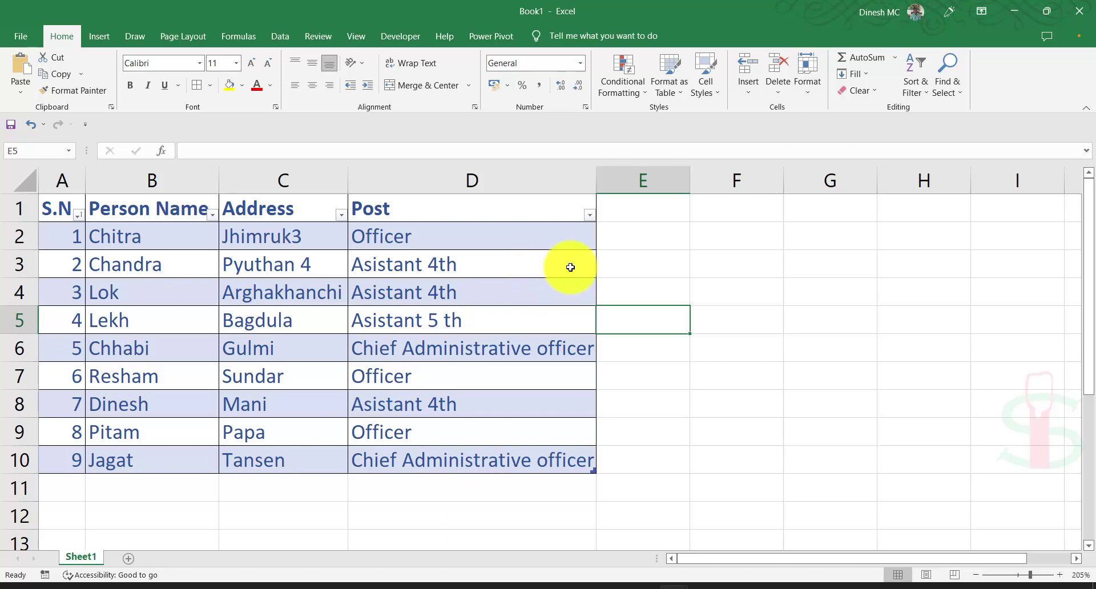
Sort the table by the Post column, trying both descending and ascending order and ending with A to Z
left_click(642, 252)
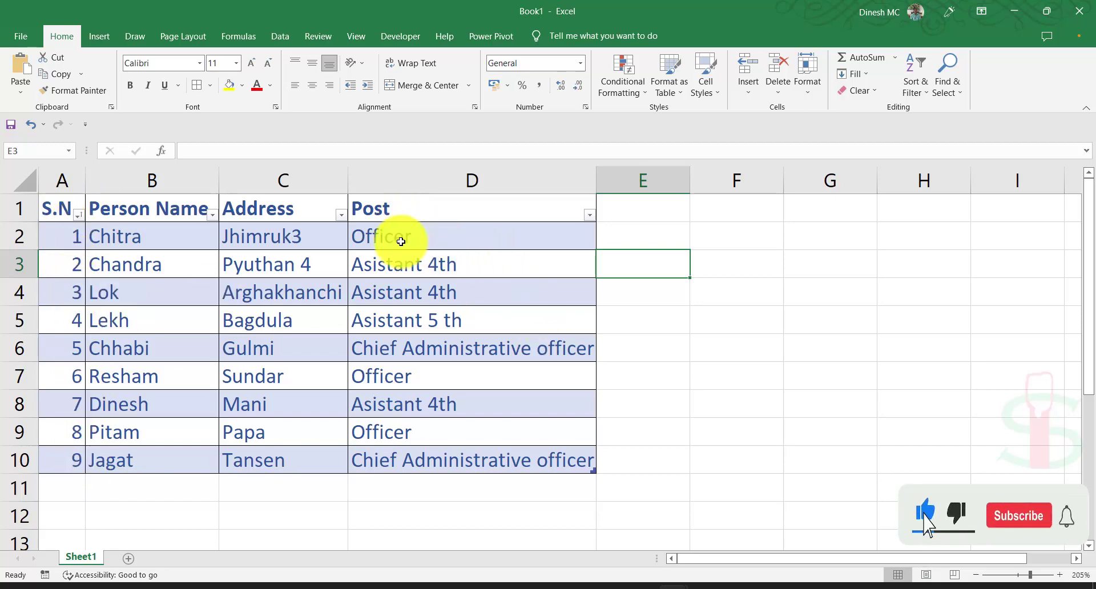
left_click(481, 203)
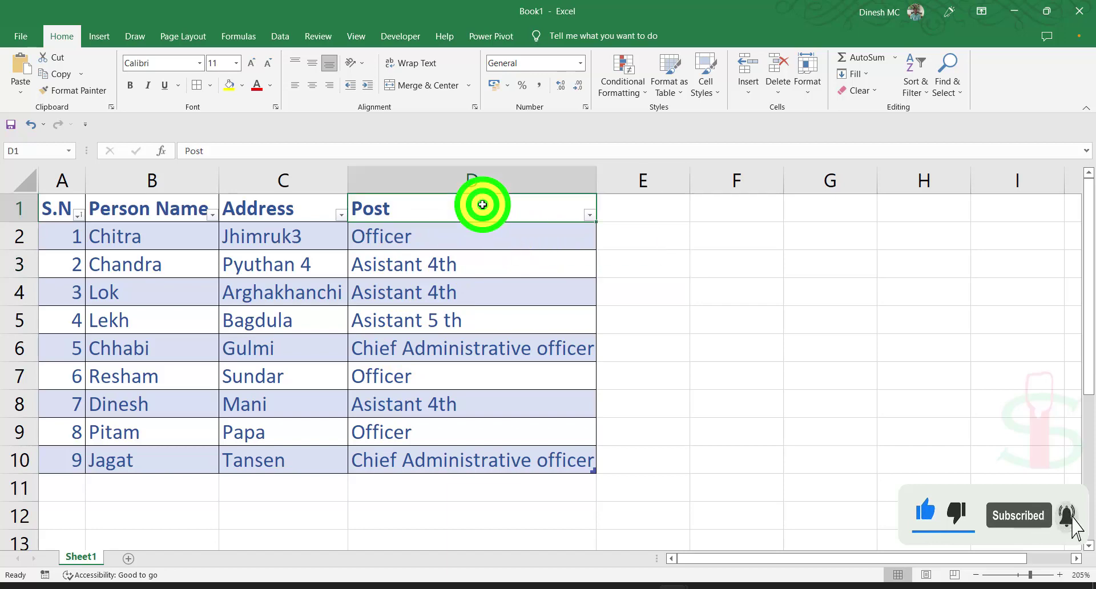
left_click(438, 208)
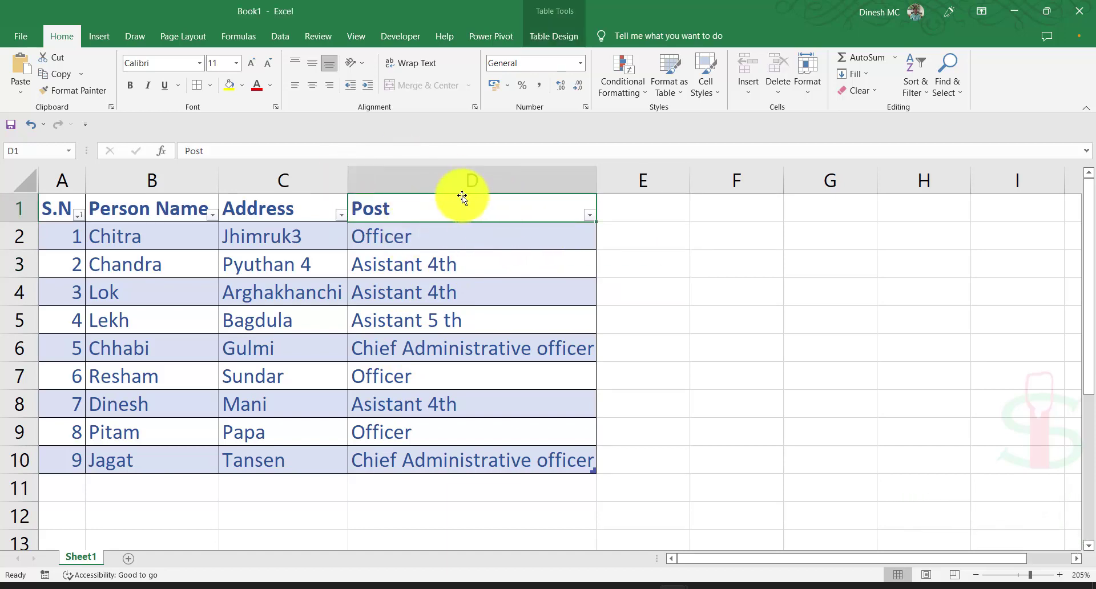
left_click(282, 36)
left_click(405, 67)
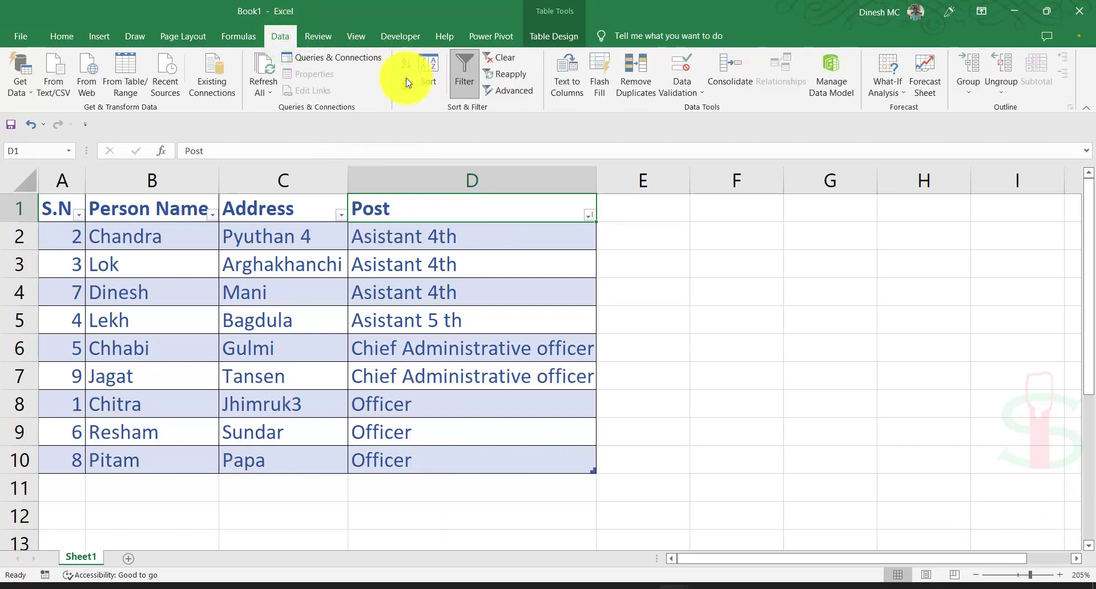
left_click(406, 82)
left_click(404, 64)
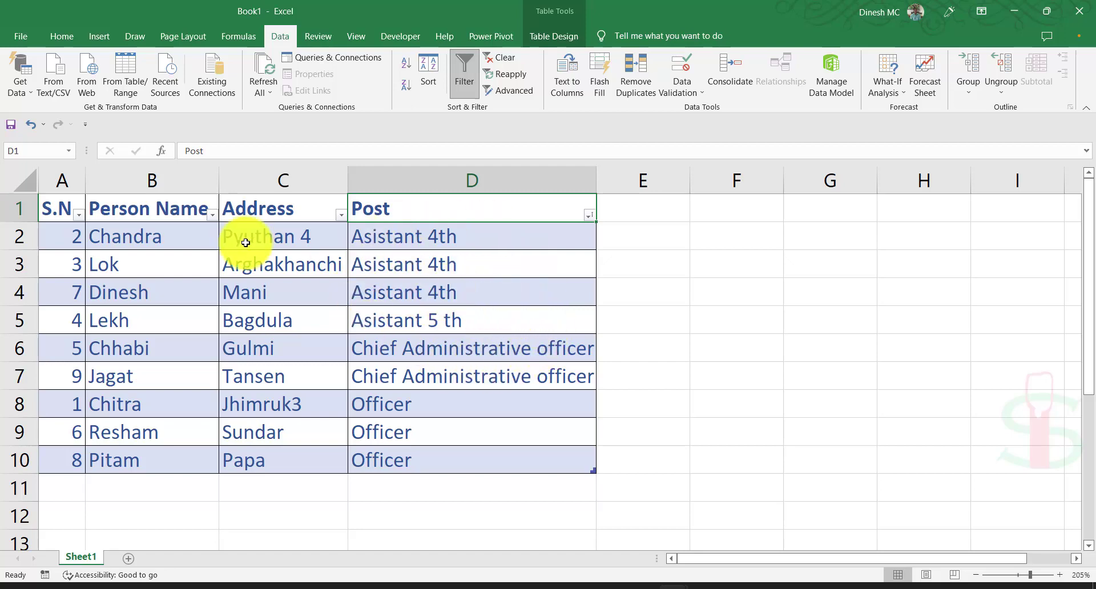
Add a column headed "weight" in cell E1, directly beside the Post column
left_click(645, 209)
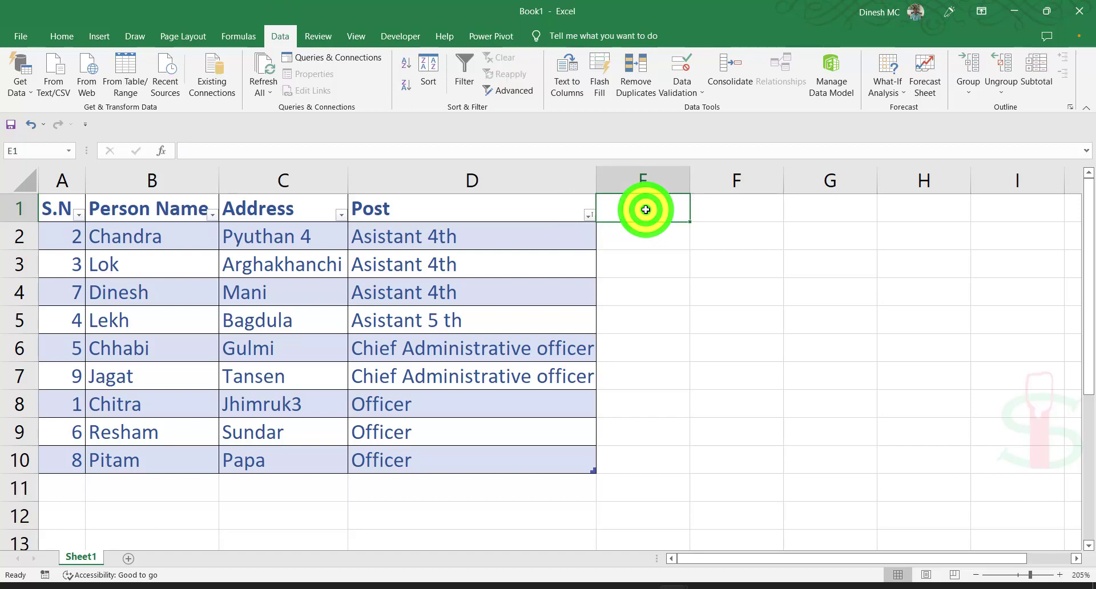
right_click(645, 209)
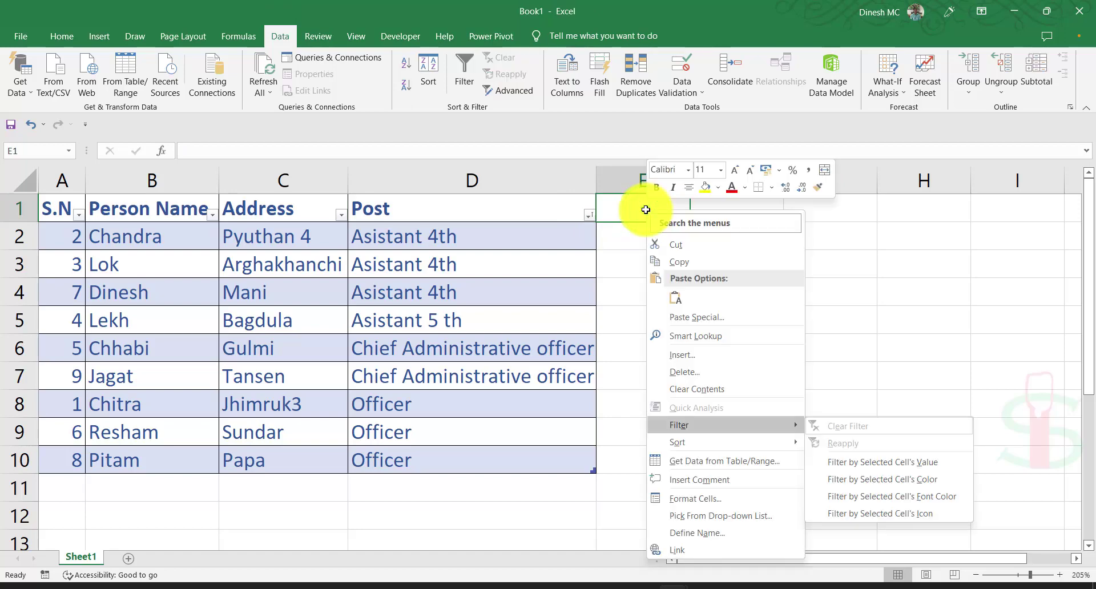
left_click(621, 207)
type("we")
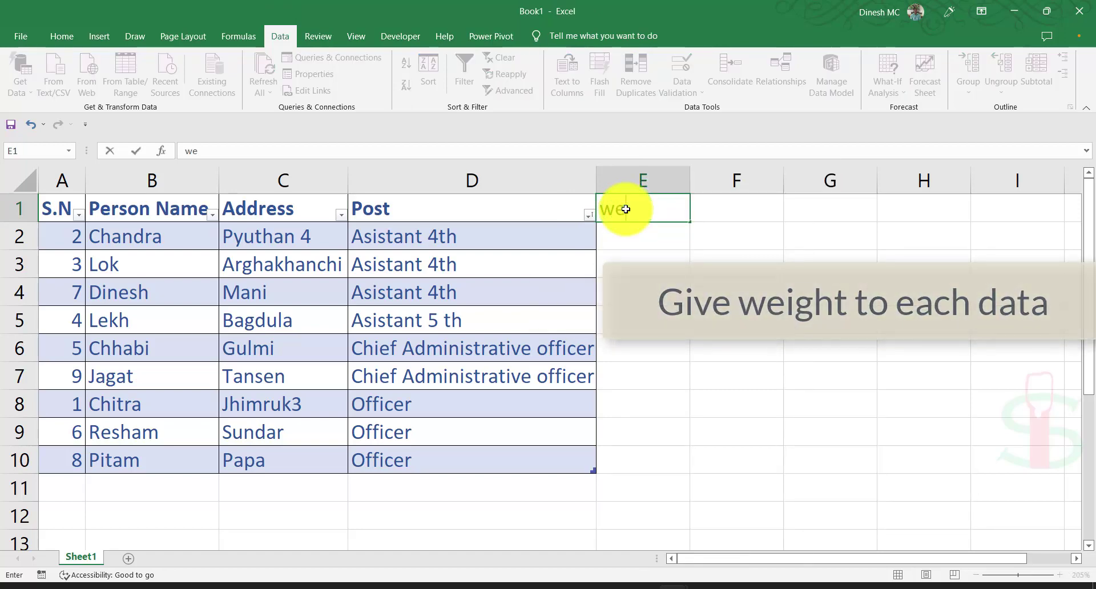
type("ight")
key("Return")
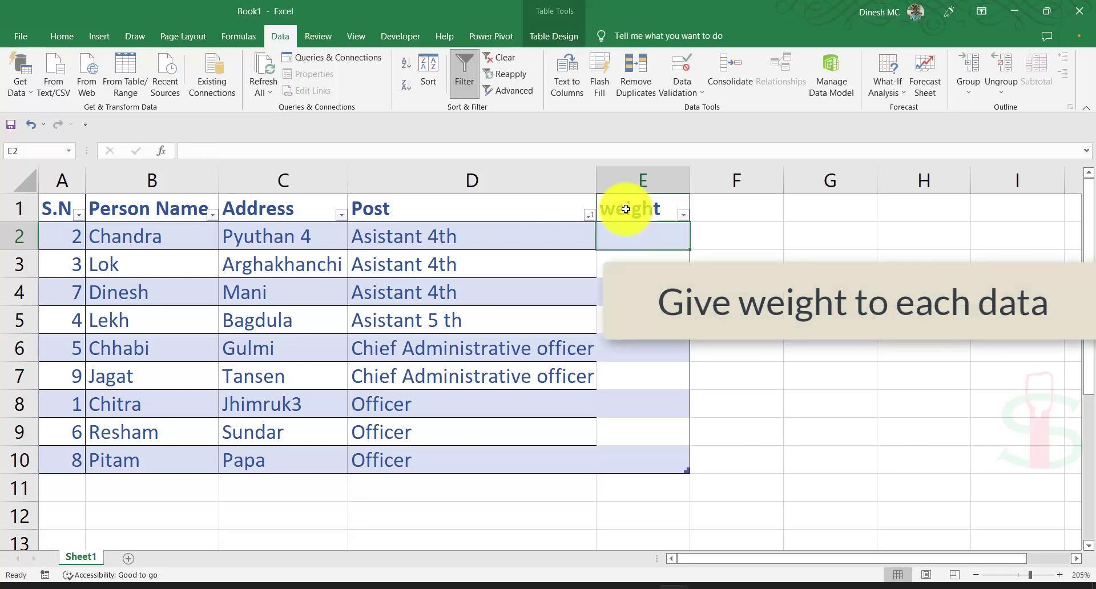
Enter weight 1 for both Chief Administrative officer rows, in cells E6 and E7
left_click(672, 345)
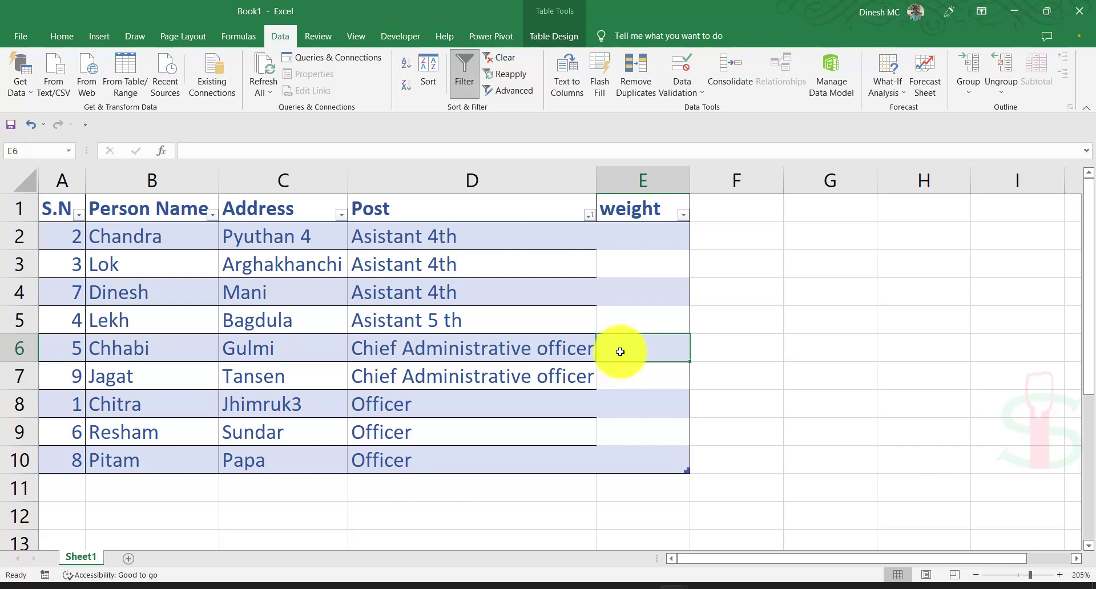
type("1")
key("Return")
type("1")
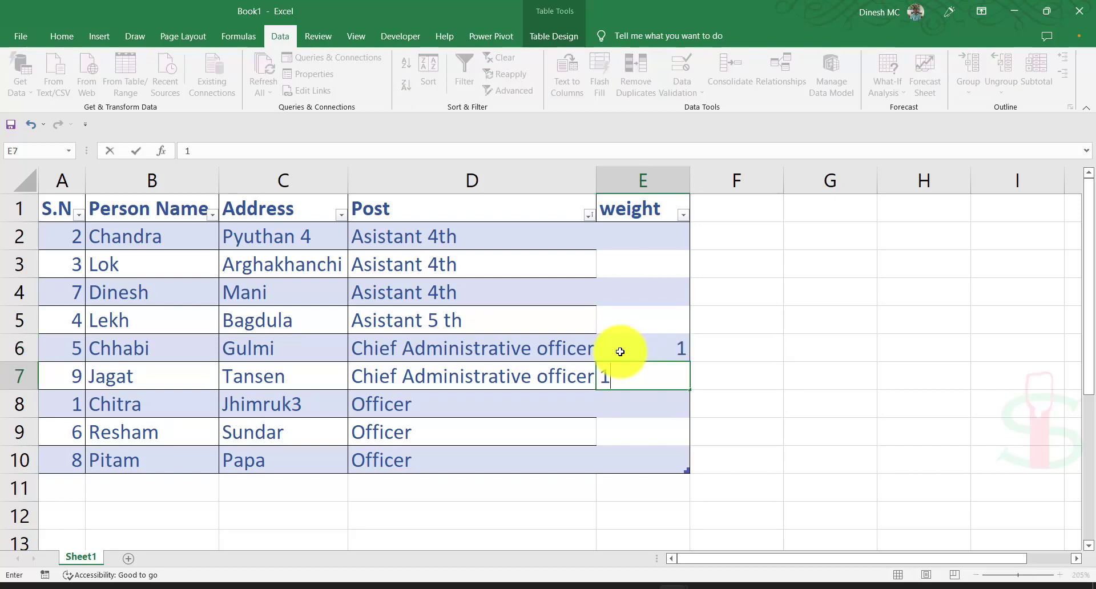
key("Return")
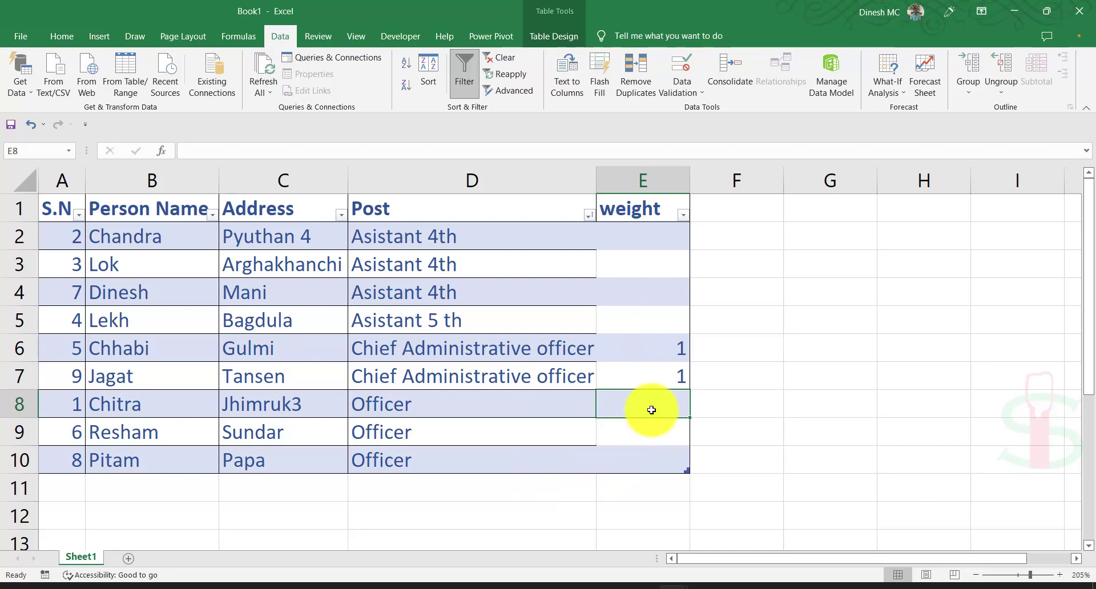
Enter weight 2 for the three Officer rows, in cells E8 to E10
type("2")
key("Return")
type("2")
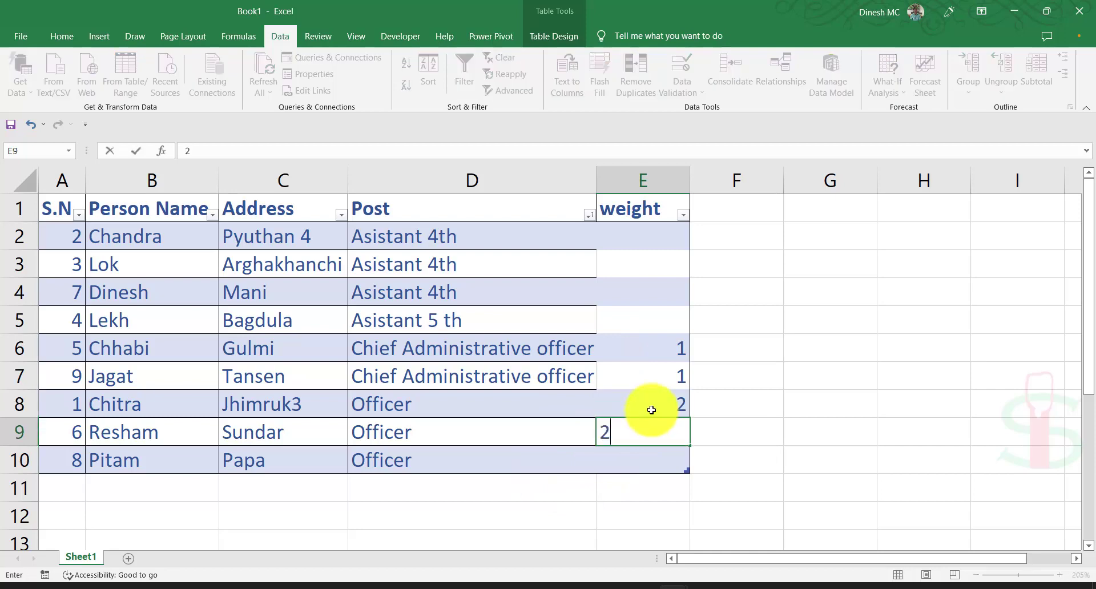
key("Return")
type("2")
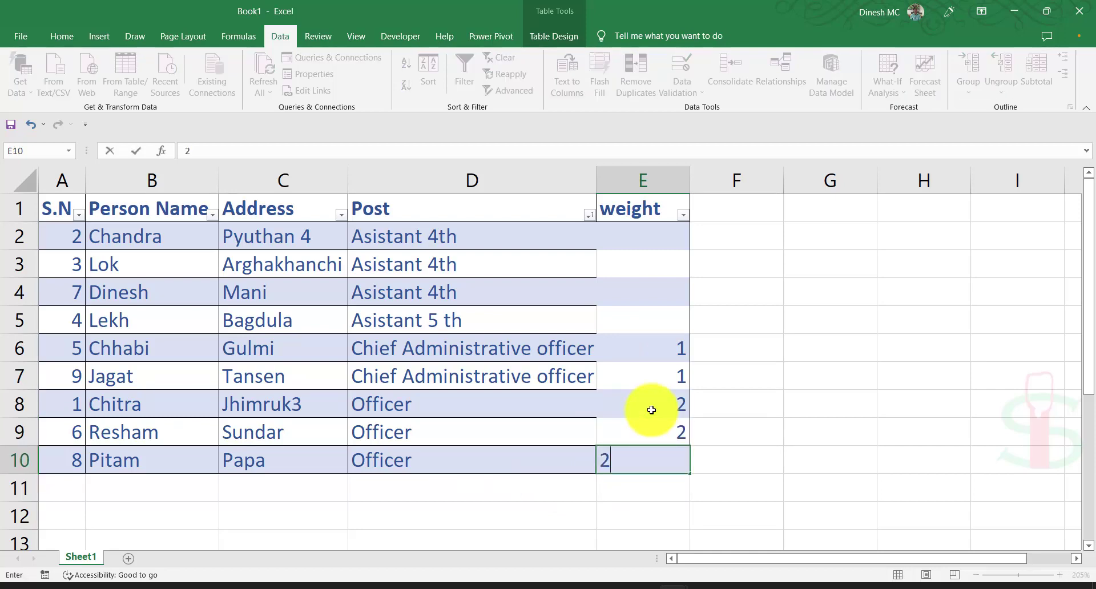
key("Return")
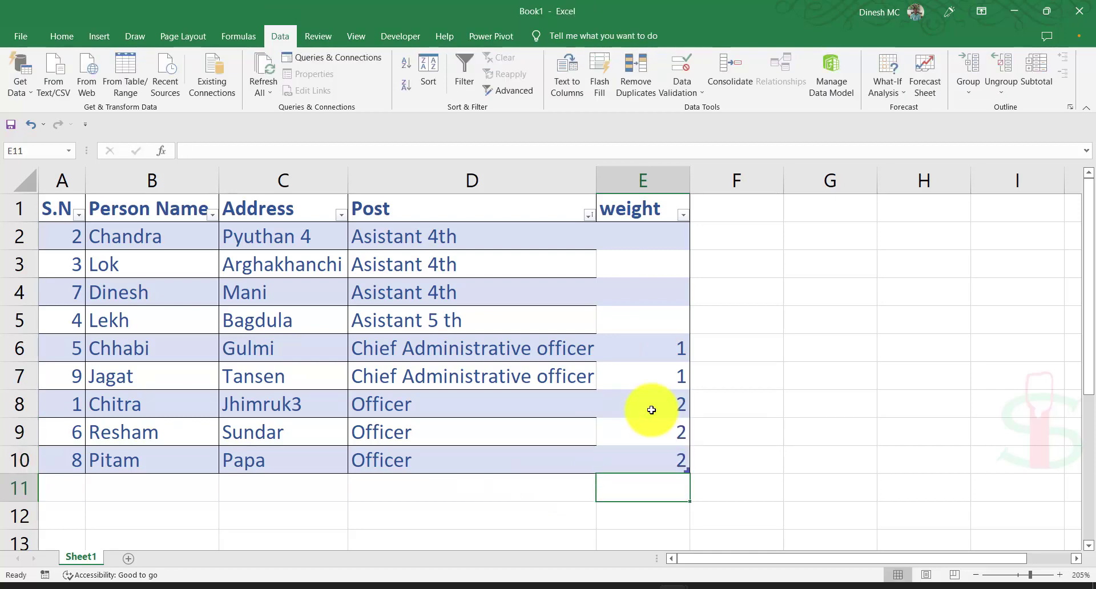
Enter weight 3 for the Asistant 5 th row in E5 and weight 4 for the three Asistant 4th rows in E2 to E4
left_click(647, 320)
type("3")
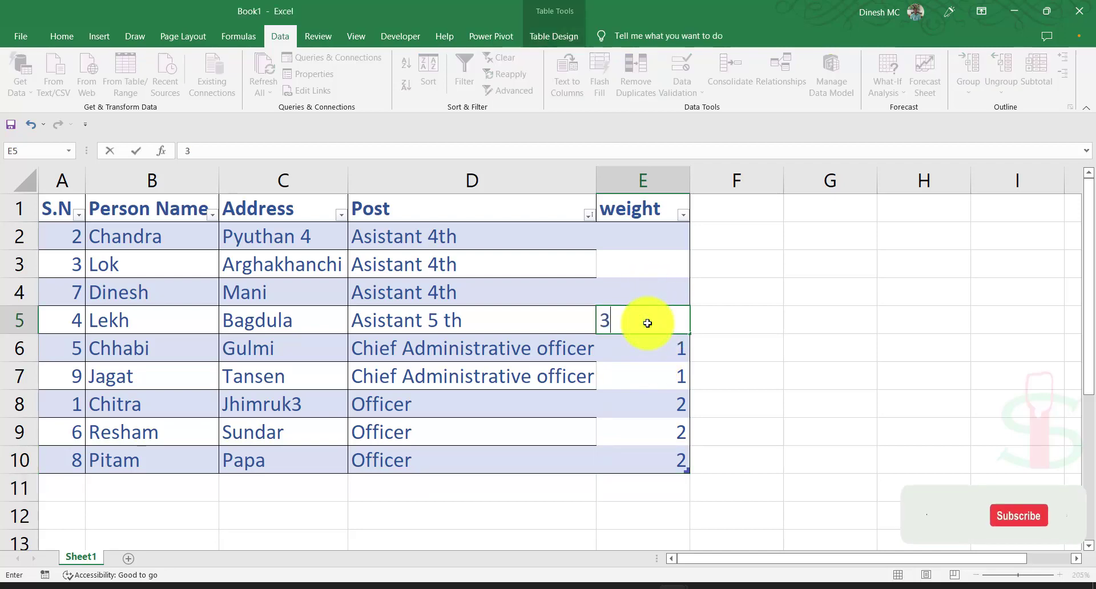
left_click(643, 241)
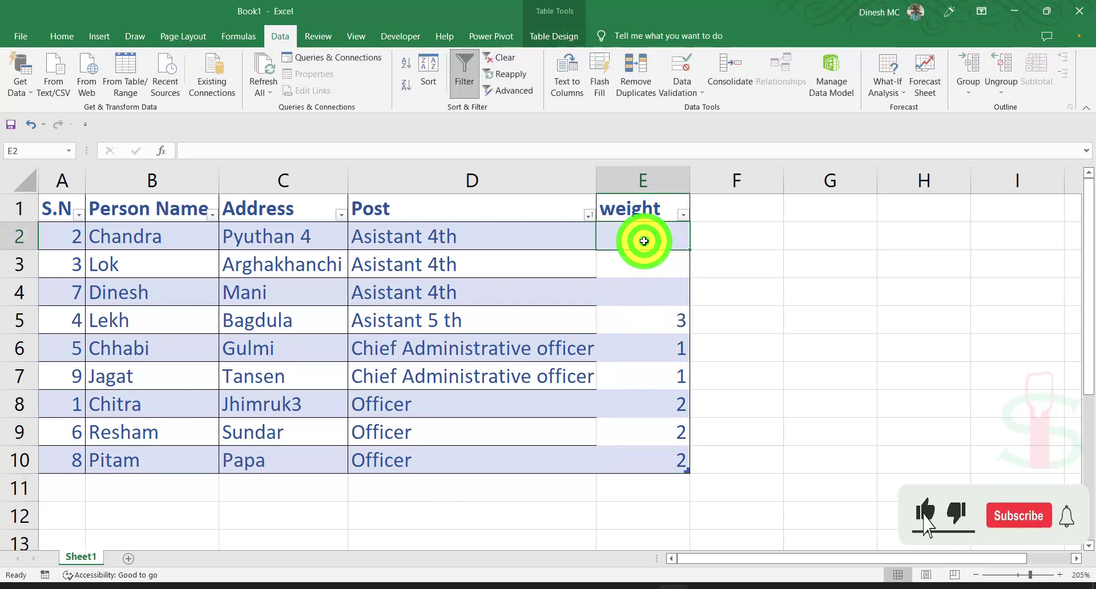
type("4")
key("Return")
type("4")
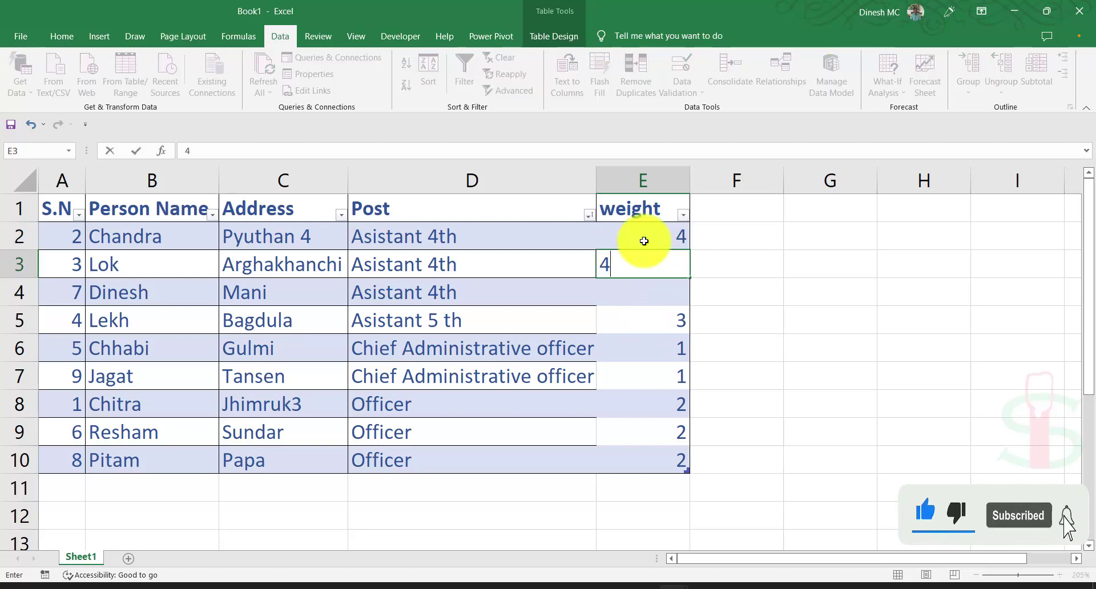
key("Return")
type("4")
key("Return")
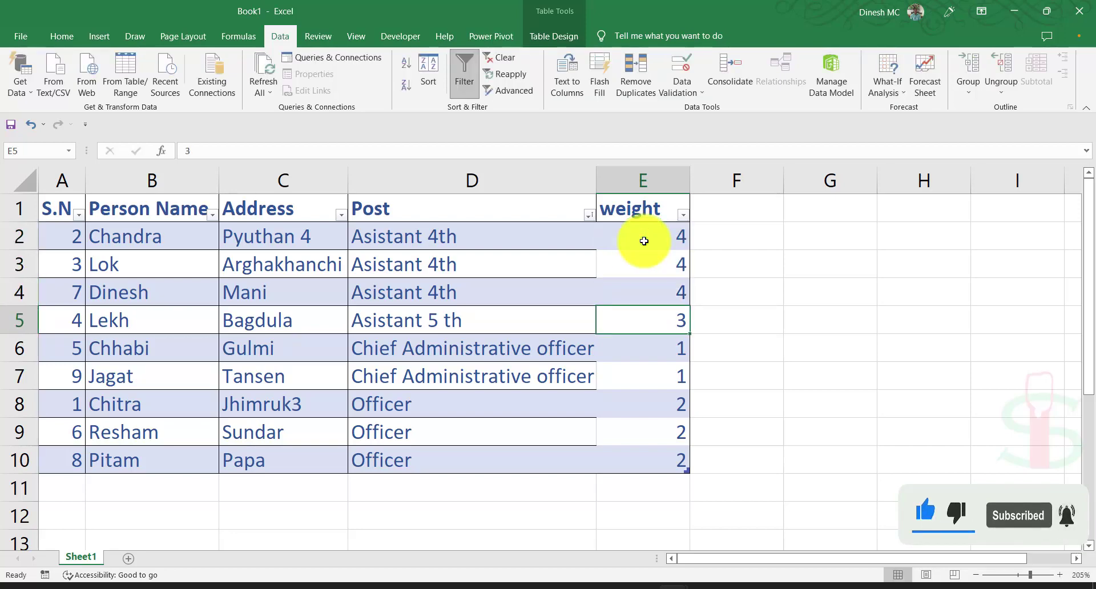
Sort the table by the weight column from smallest to largest, followed by largest to smallest
left_click(735, 363)
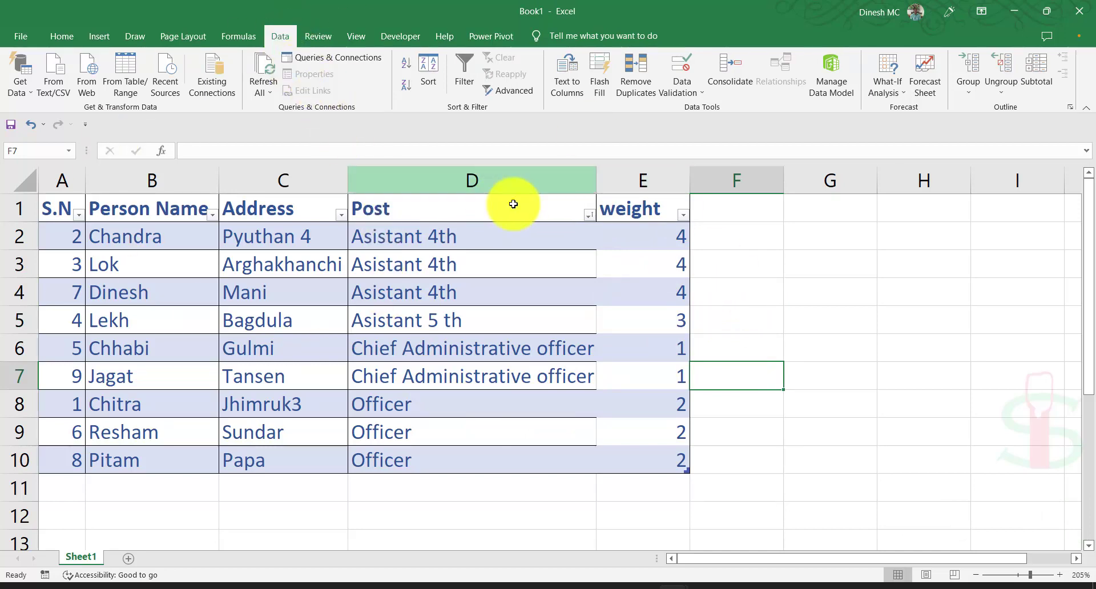
left_click(655, 207)
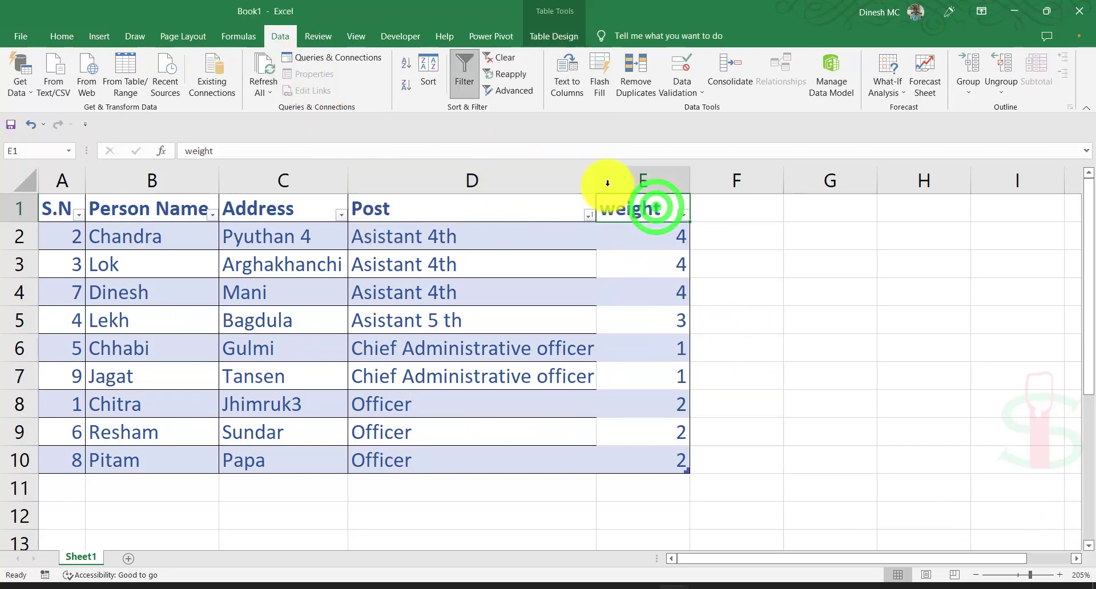
left_click(405, 61)
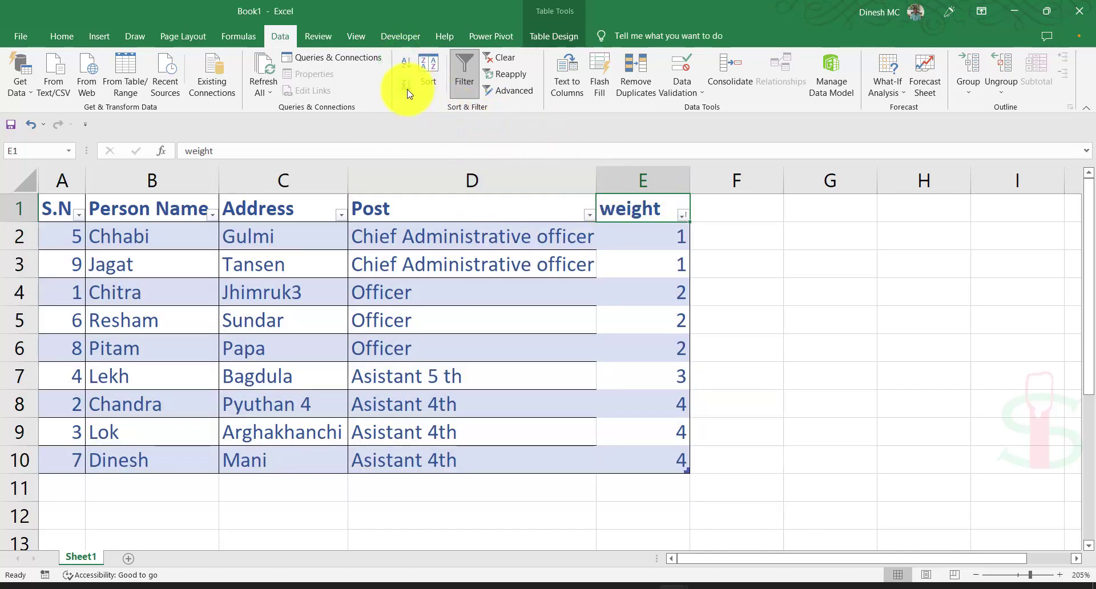
left_click(408, 91)
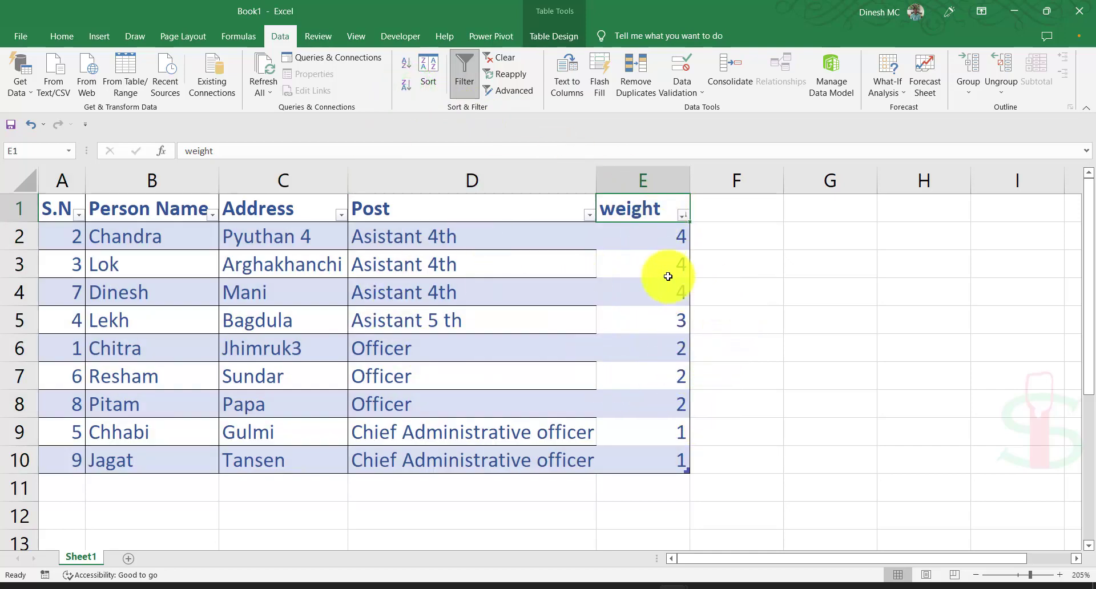
left_click(716, 321)
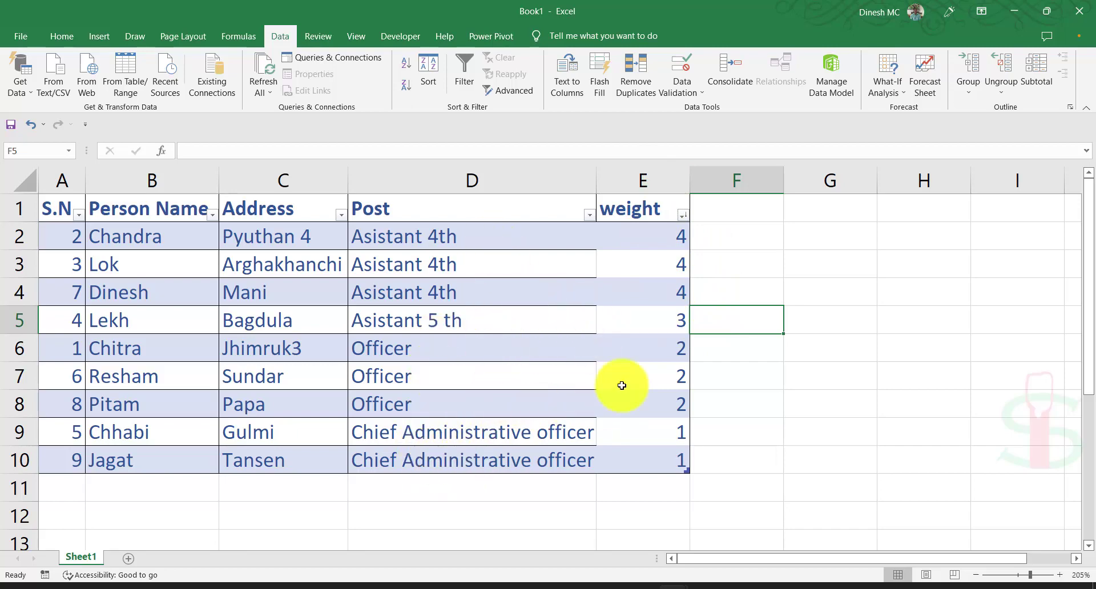
left_click(695, 351)
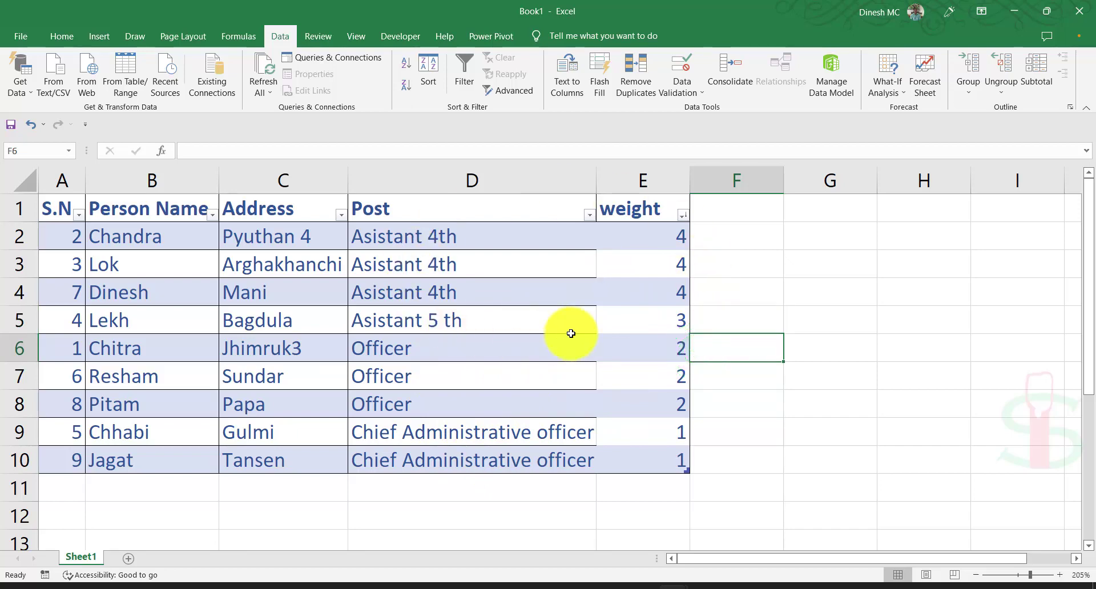
left_click(723, 288)
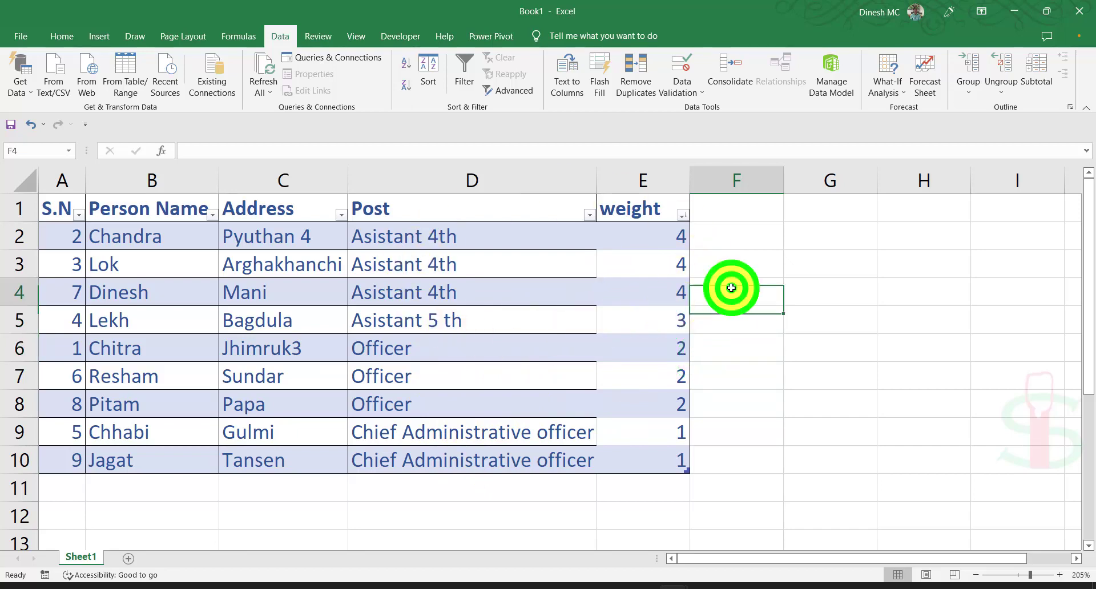
Open the Sort settings from the Post column and choose Custom List as the order, moving the Custom Lists dialog off the table
left_click(532, 202)
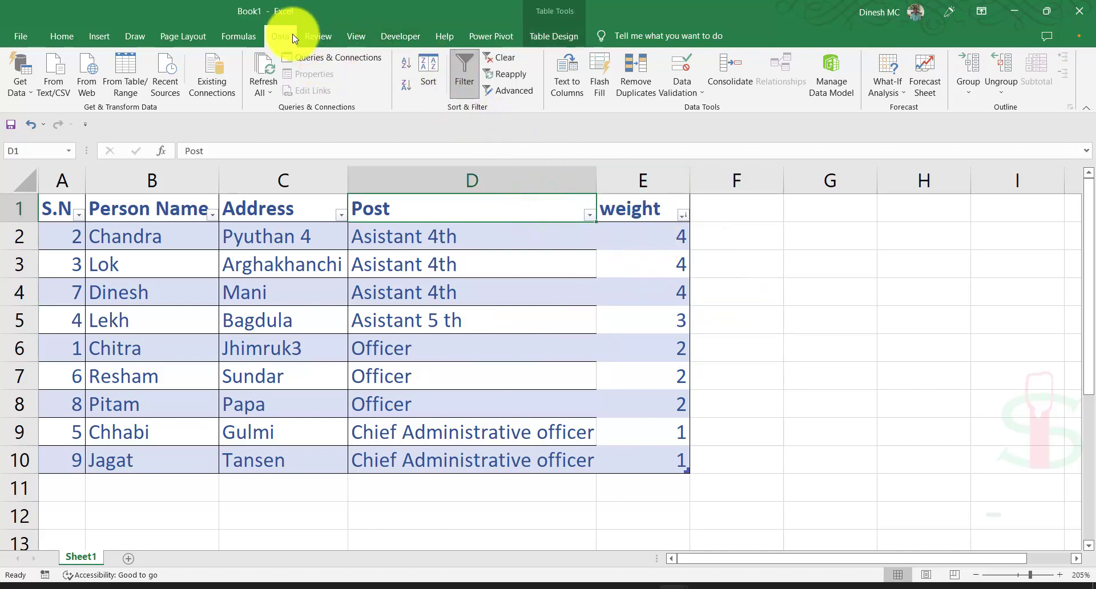
left_click(429, 66)
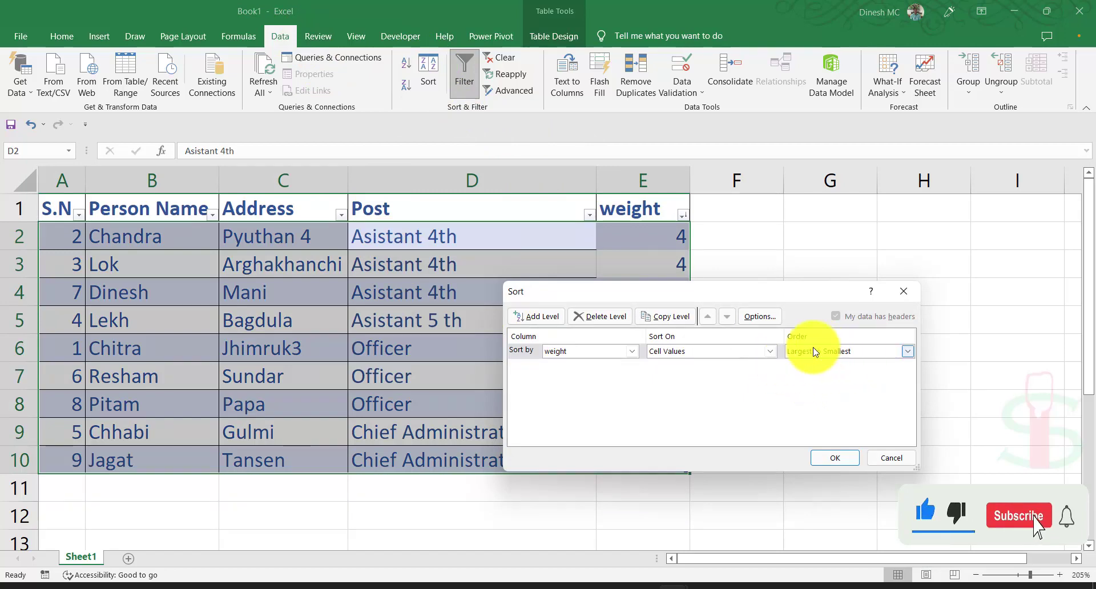
left_click(908, 353)
left_click(828, 385)
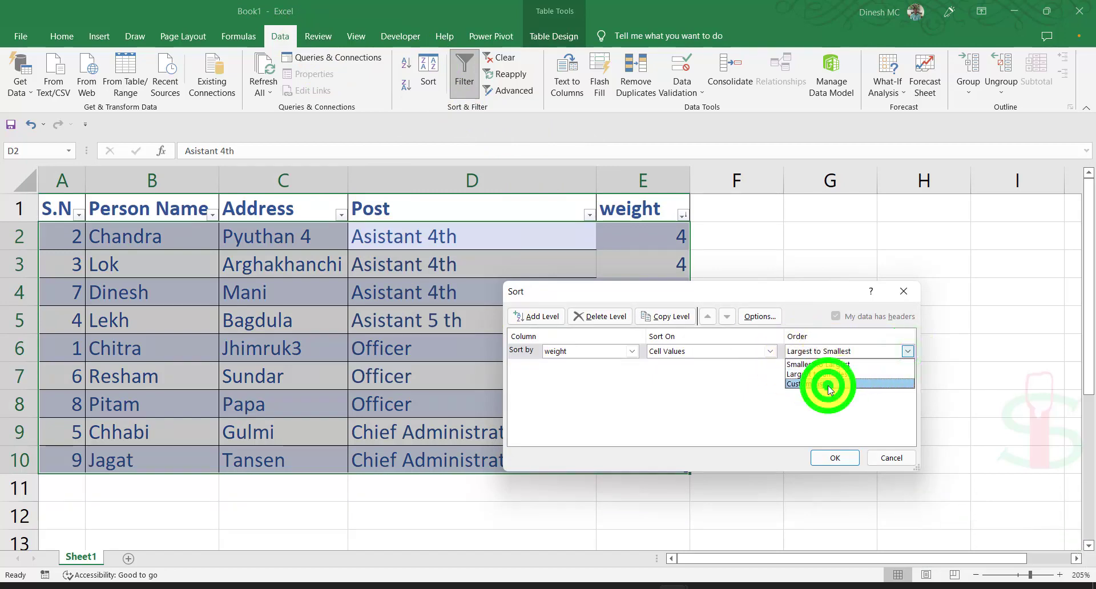
left_click(709, 317)
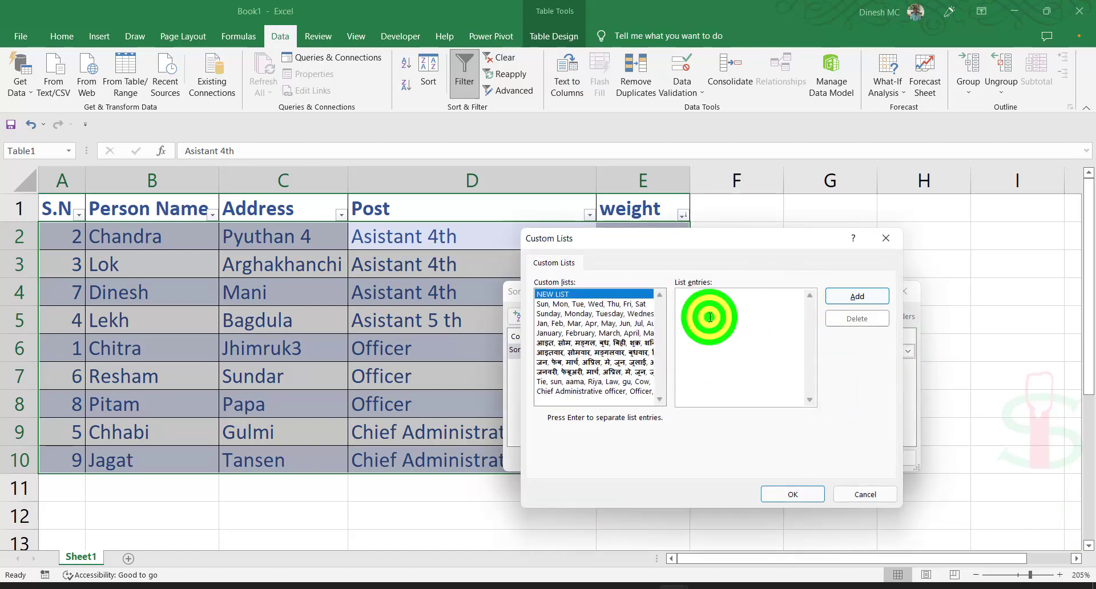
left_click_drag(718, 238, 788, 346)
left_click(573, 294)
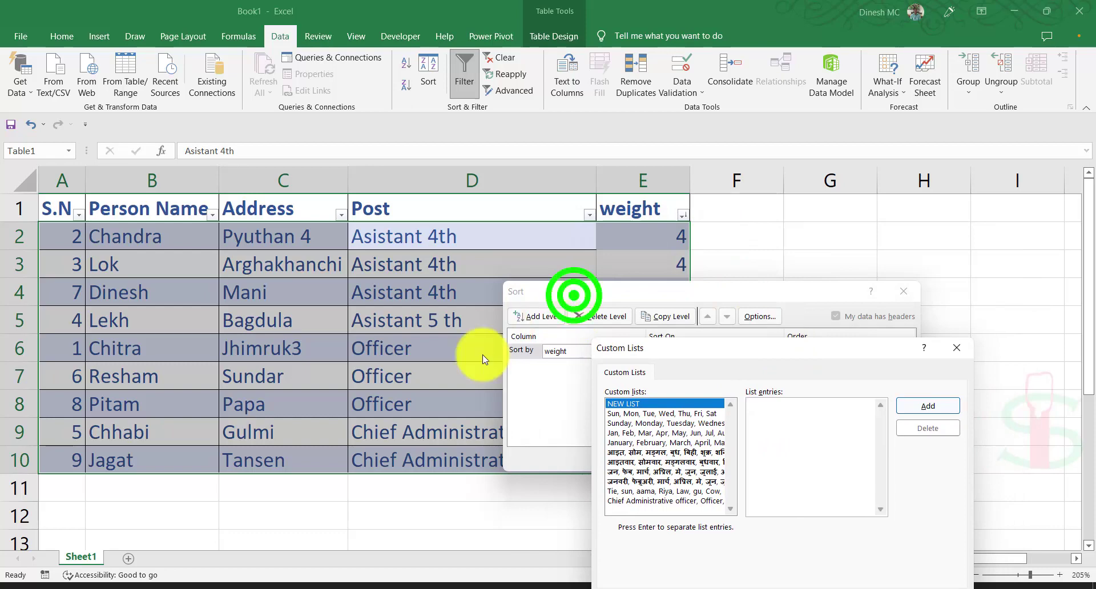
Enter the new custom list's entries in rank order: Chief Administrative officer, Officer, Asistant 5 th, Asistant 4th
left_click(785, 430)
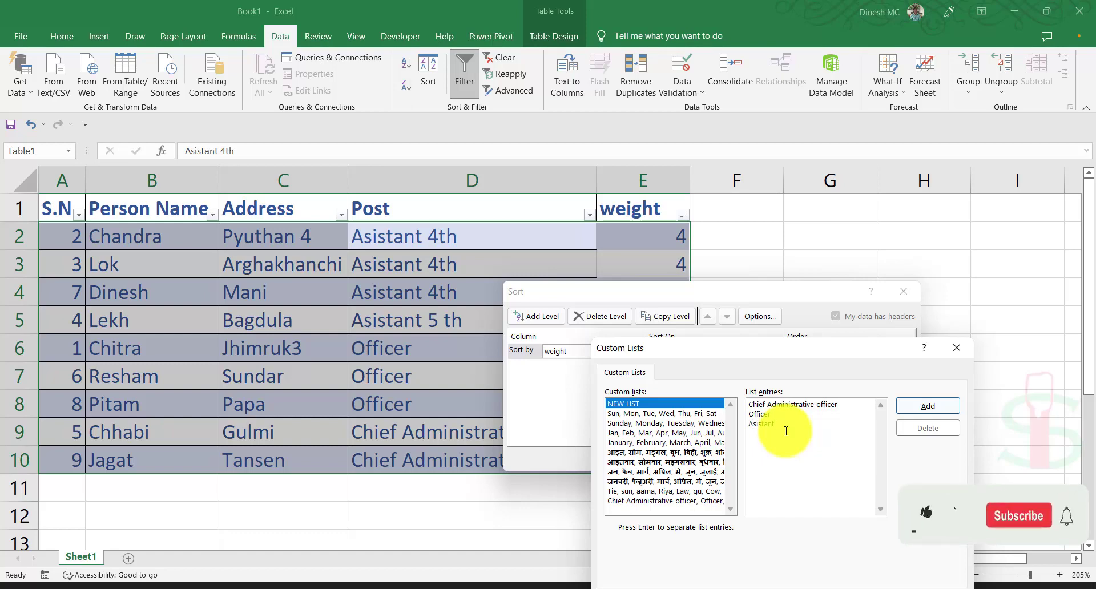
type("h")
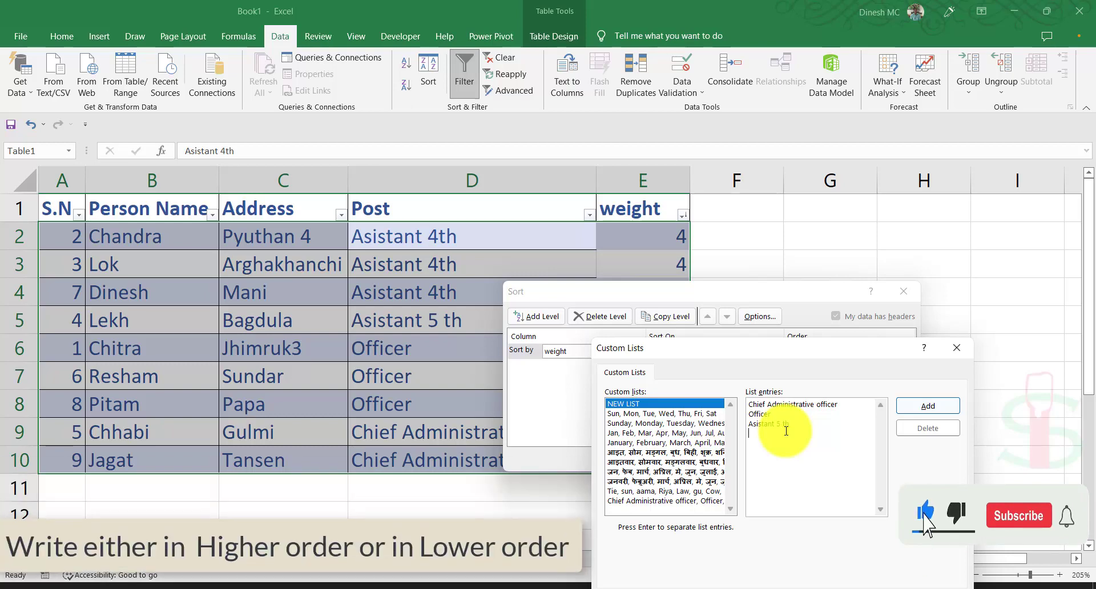
key("Return")
type("Asistant ")
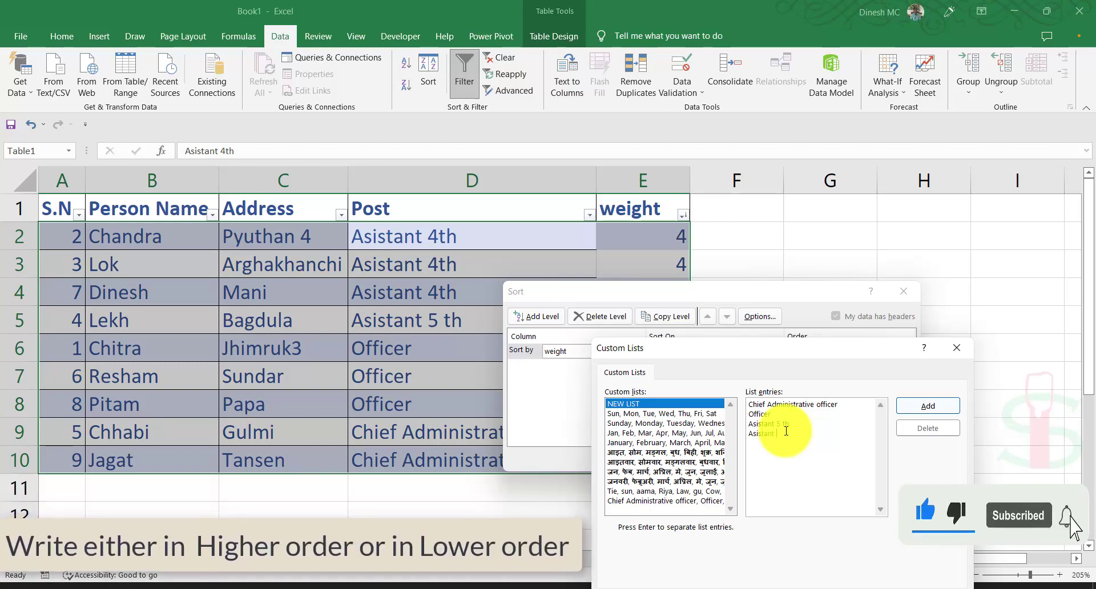
type("4th")
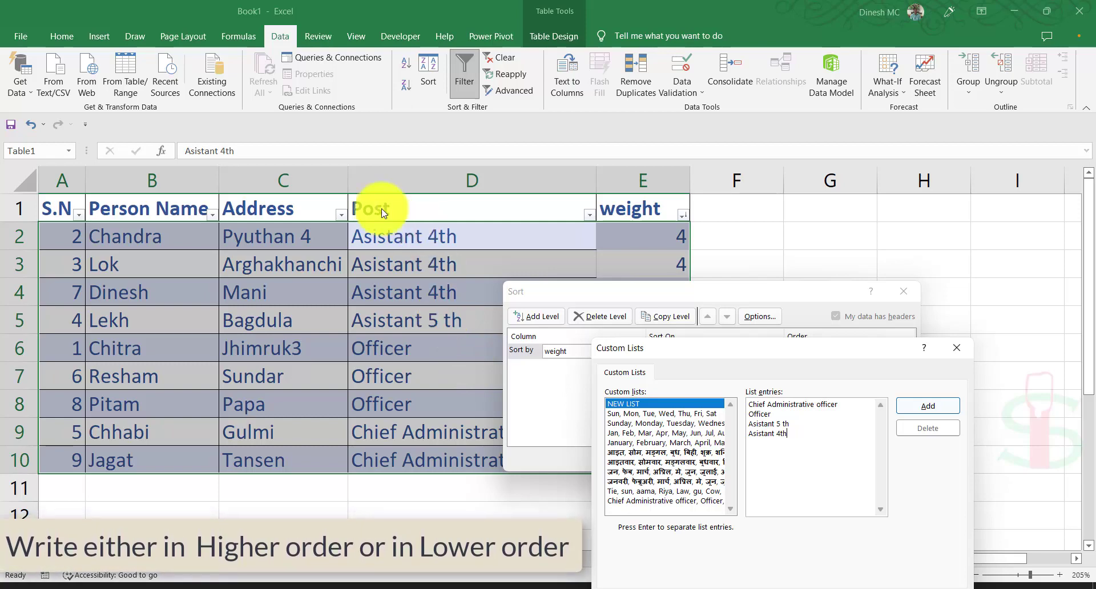
Add the rank-ordered entries as a custom list and sort the table by the weight column using that list, Chief Administrative officer first
left_click_drag(862, 350, 830, 270)
left_click(901, 322)
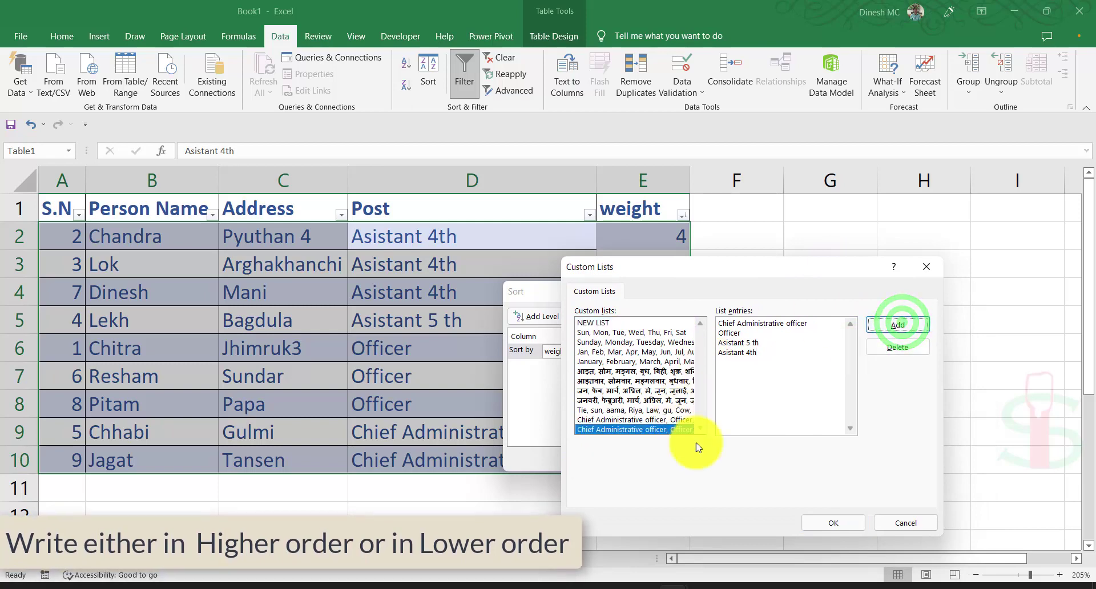
left_click(821, 520)
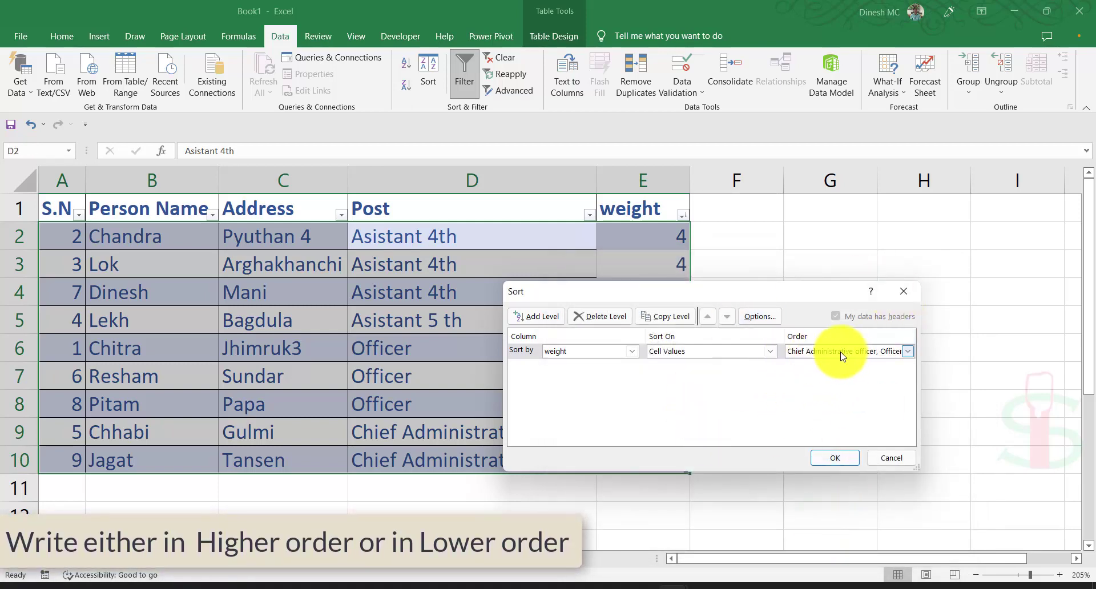
left_click(846, 462)
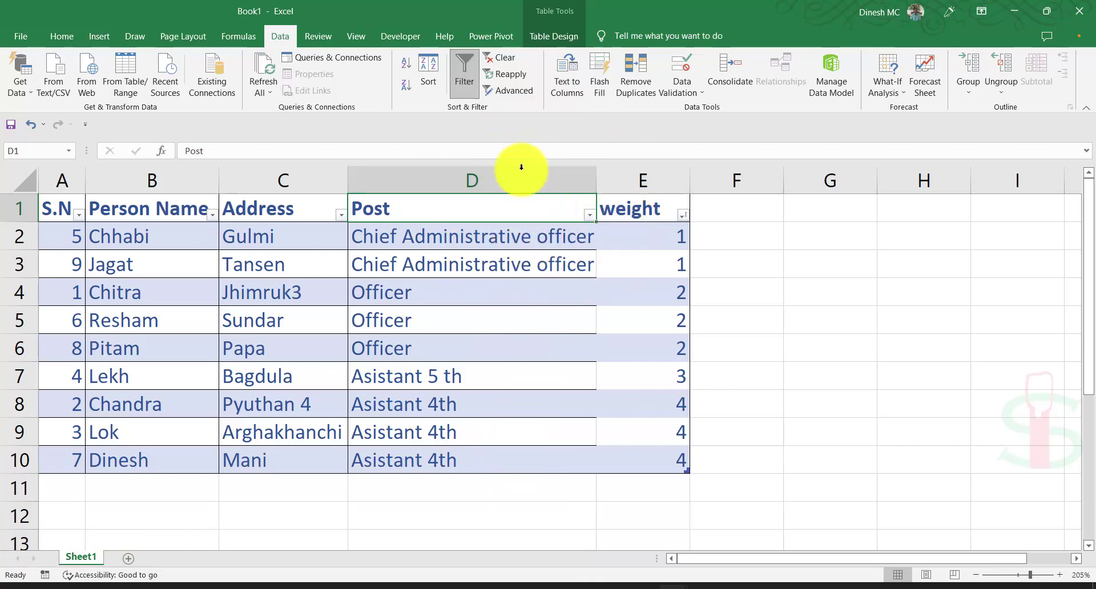
Re-sort the table with the reversed custom list order: Asistant 4th, Asistant 5 th, Officer, Chief Administrative officer
left_click(430, 68)
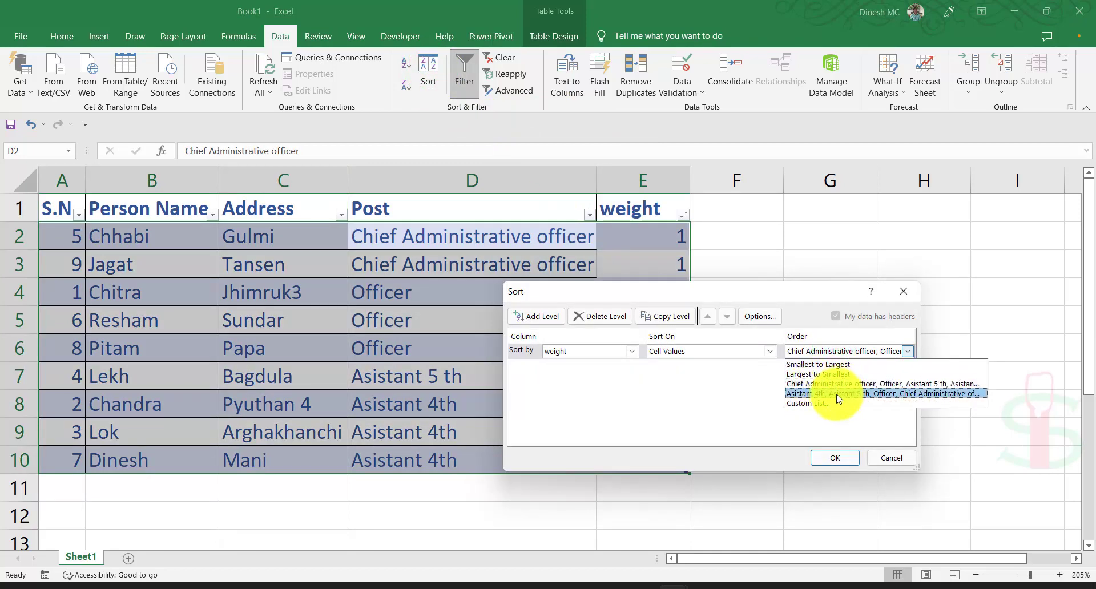
left_click(825, 397)
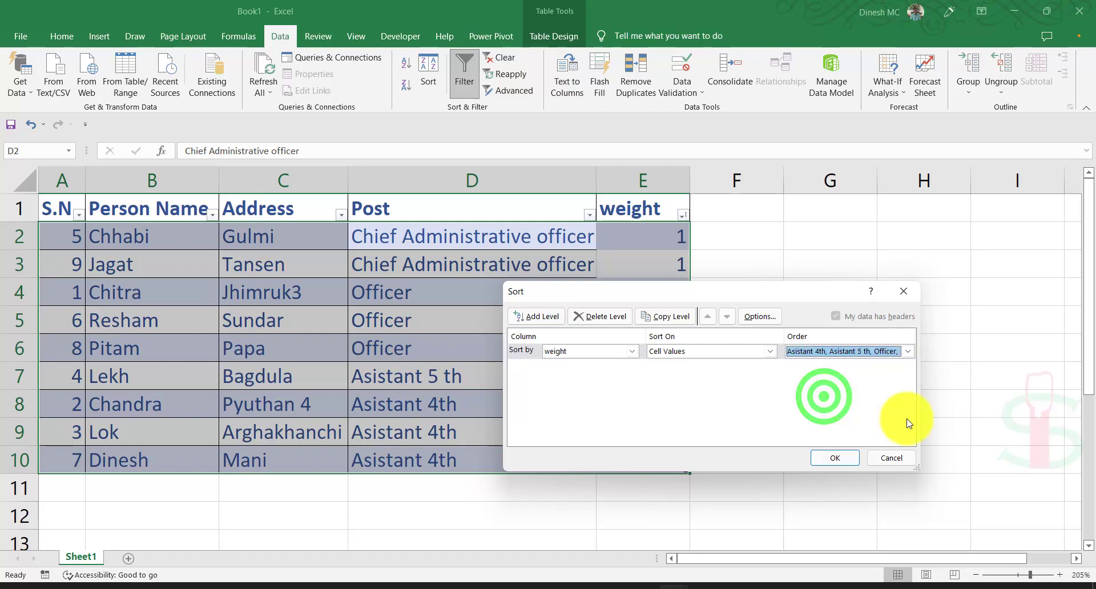
left_click(845, 456)
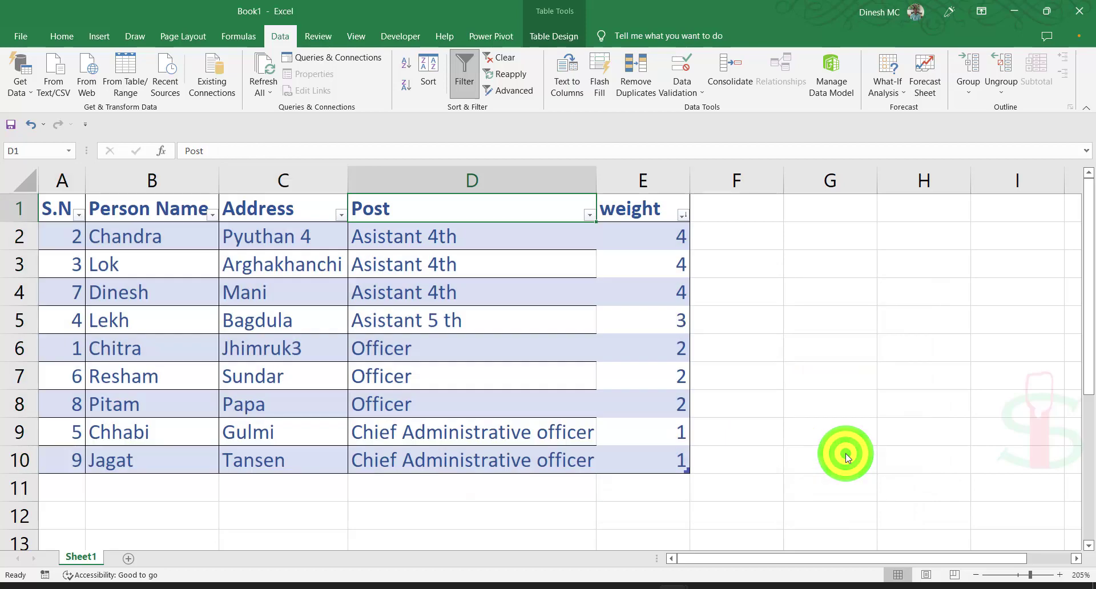
left_click(613, 312)
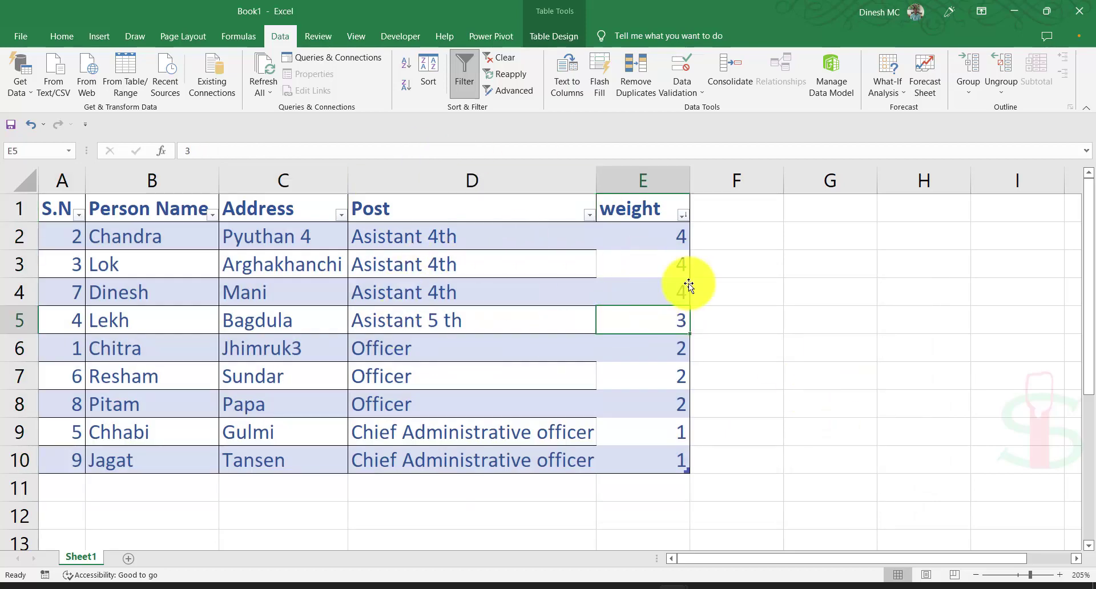
left_click(779, 294)
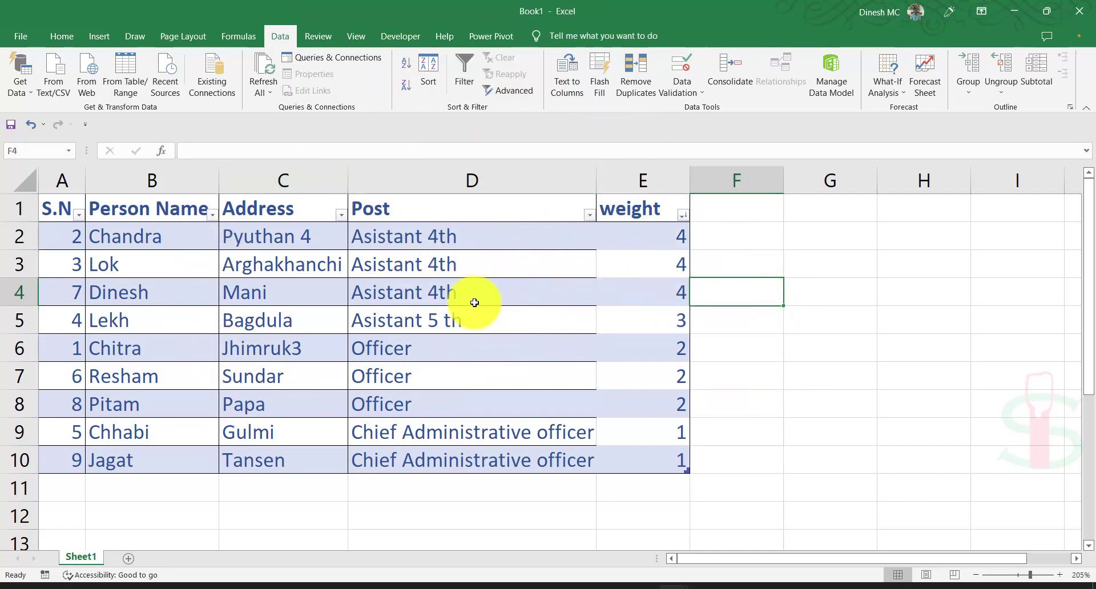
left_click(543, 210)
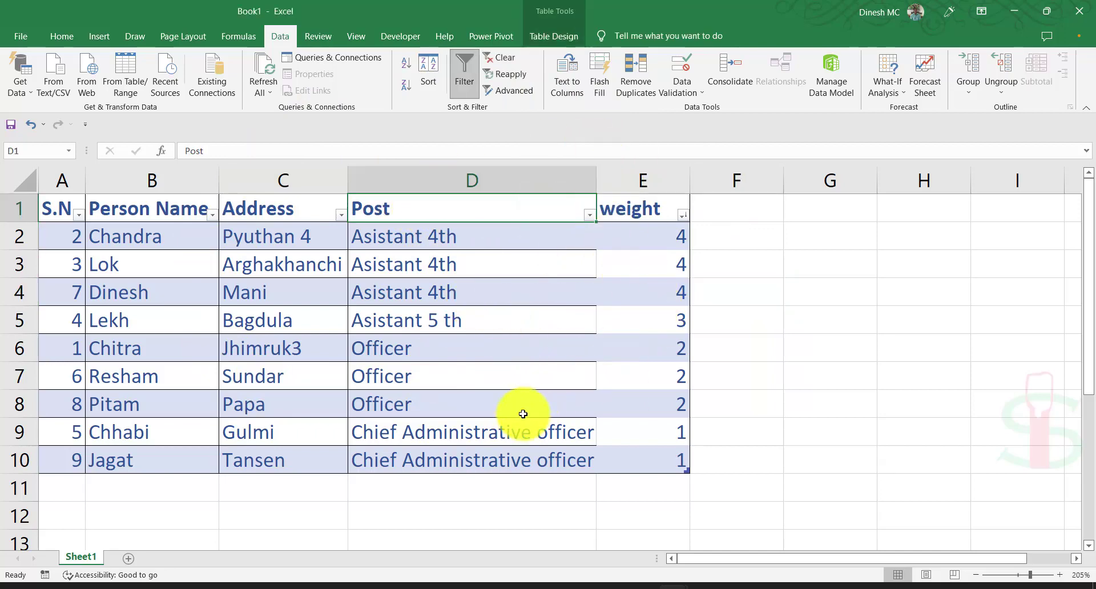
left_click(589, 218)
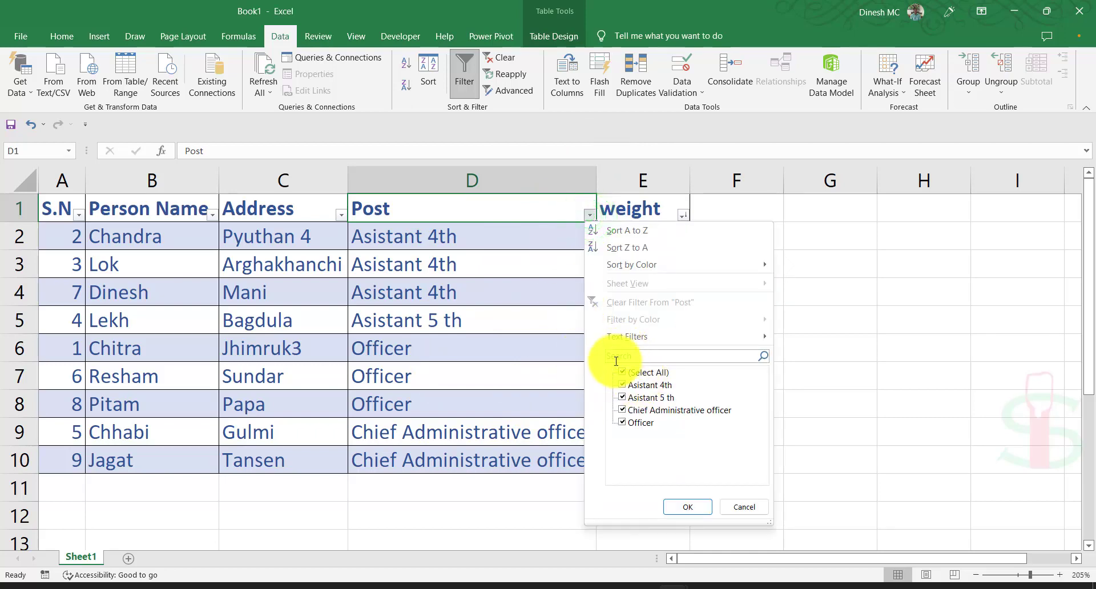
left_click(622, 372)
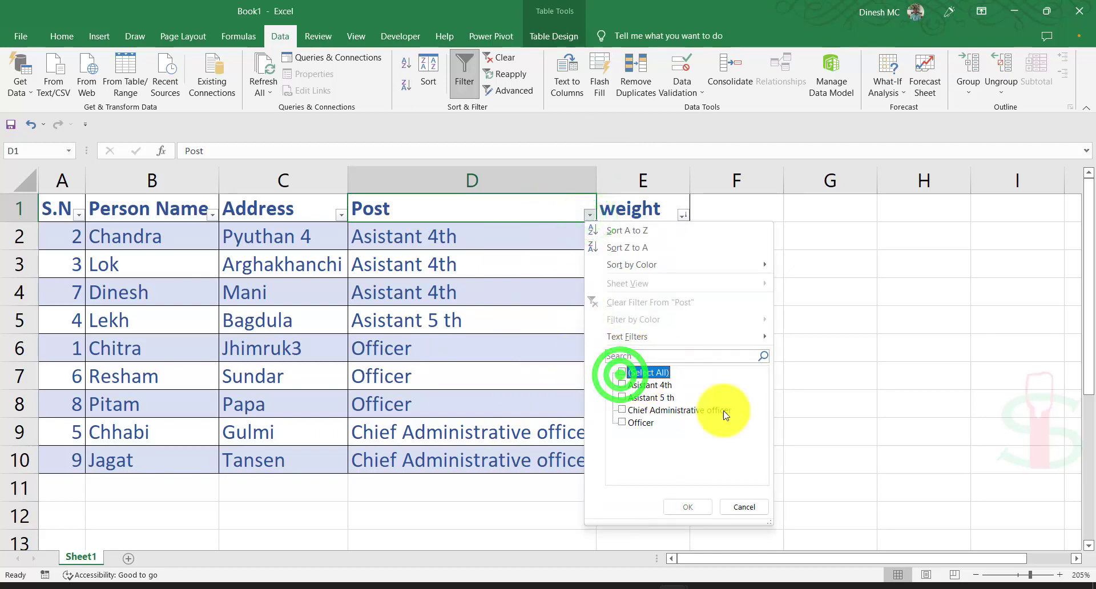
left_click(743, 507)
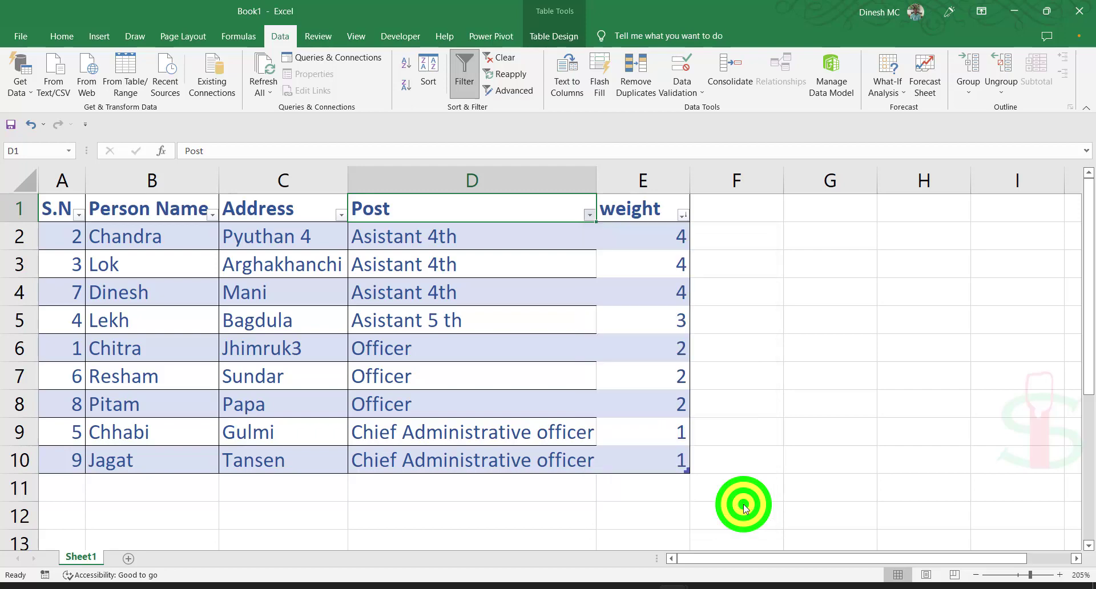
Clear all the values under the weight header, from E2 down past the last table row
left_click(636, 240)
left_click_drag(636, 280, 677, 492)
key("Delete")
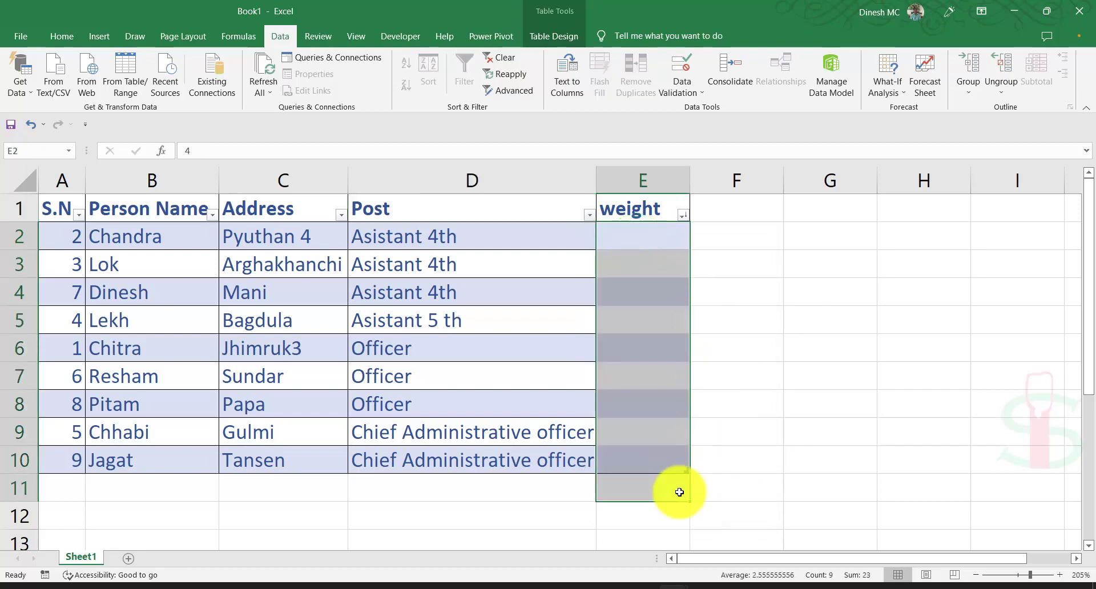
Filter the Post column to show only the Chief Administrative officer rows
left_click(536, 215)
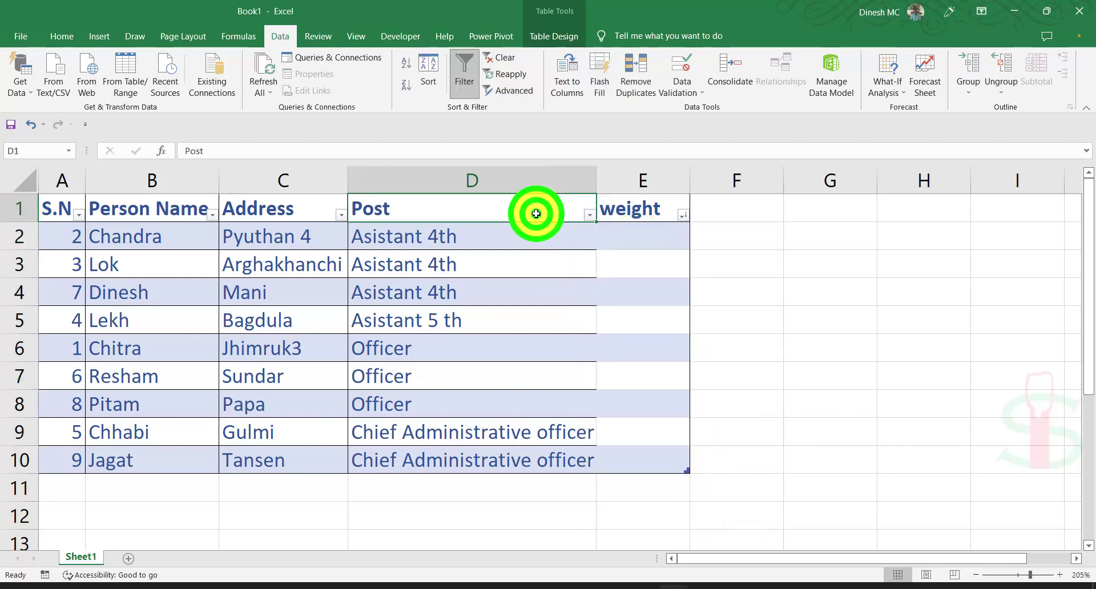
left_click(589, 218)
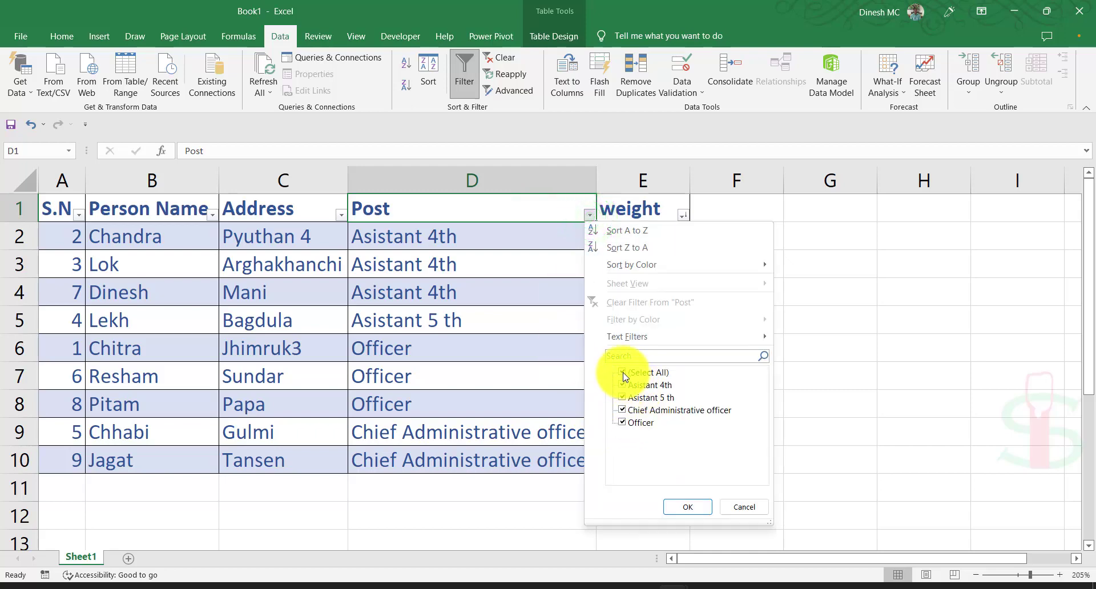
left_click(623, 372)
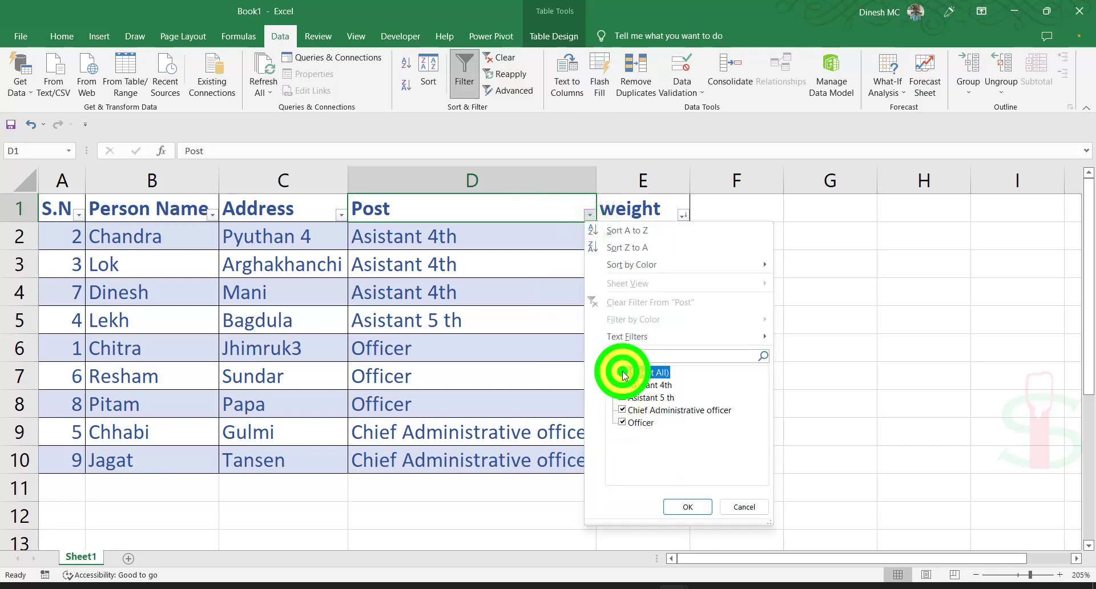
left_click(623, 409)
left_click(693, 508)
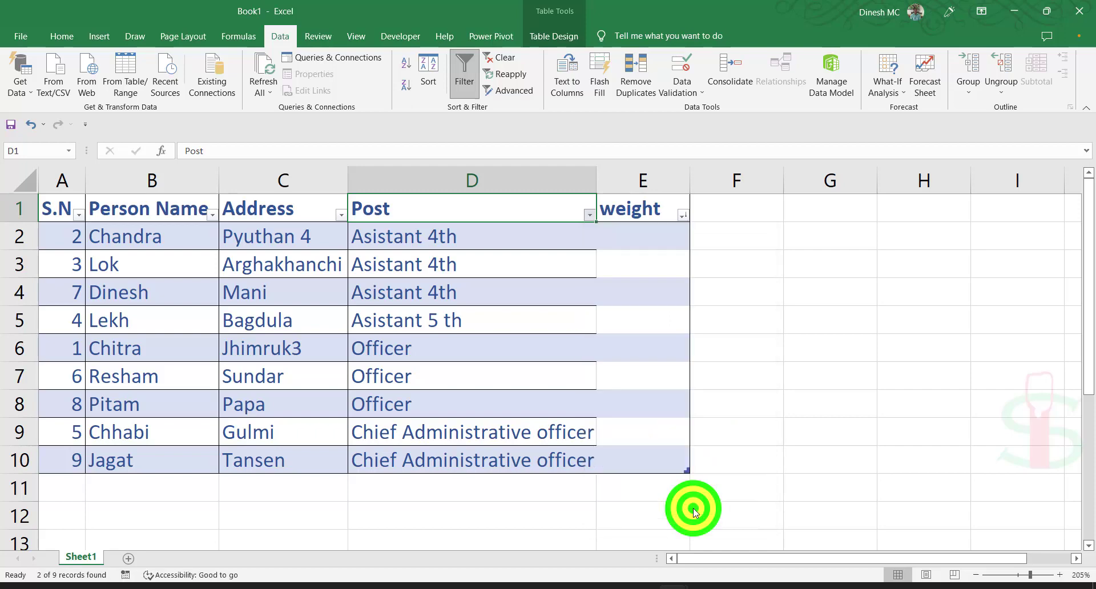
Enter weight 1 for the first Chief Administrative officer in E9 and fill it down to E10
left_click(639, 243)
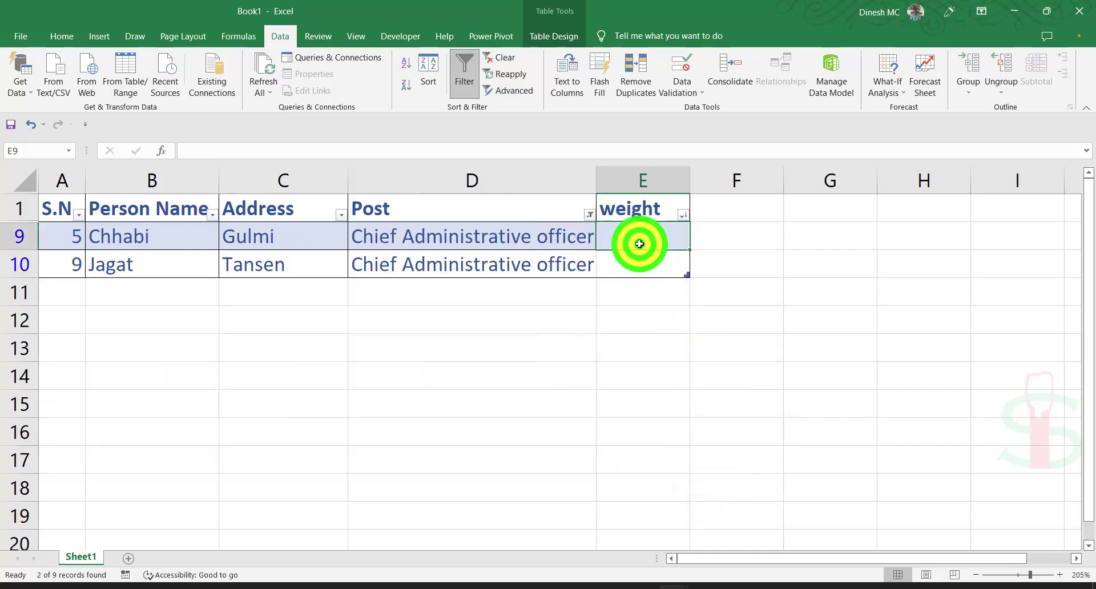
type("1")
key("Return")
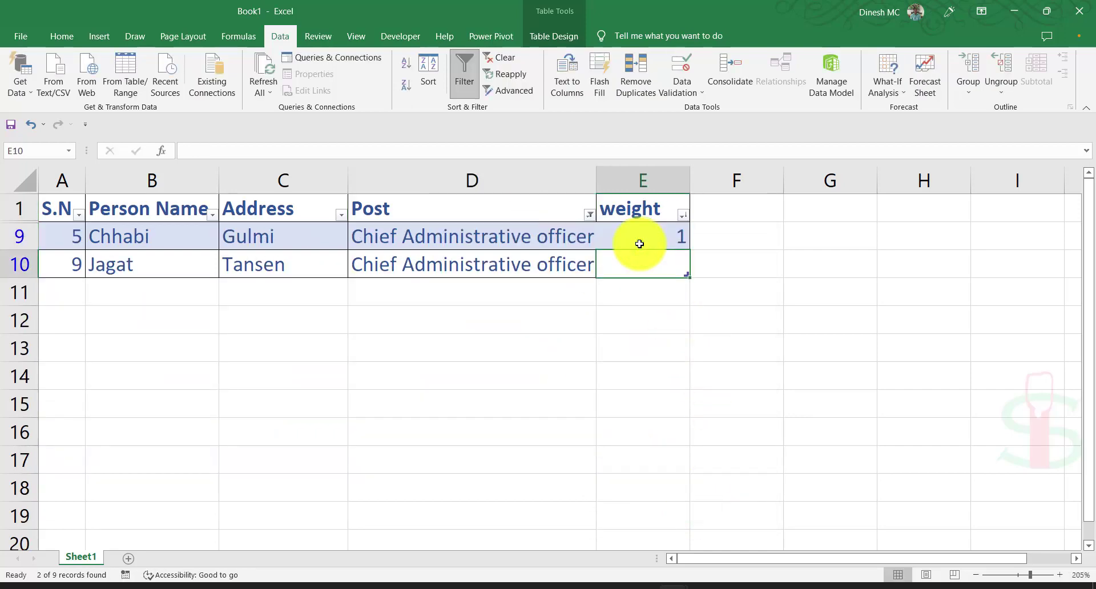
left_click(639, 244)
left_click_drag(689, 249, 692, 269)
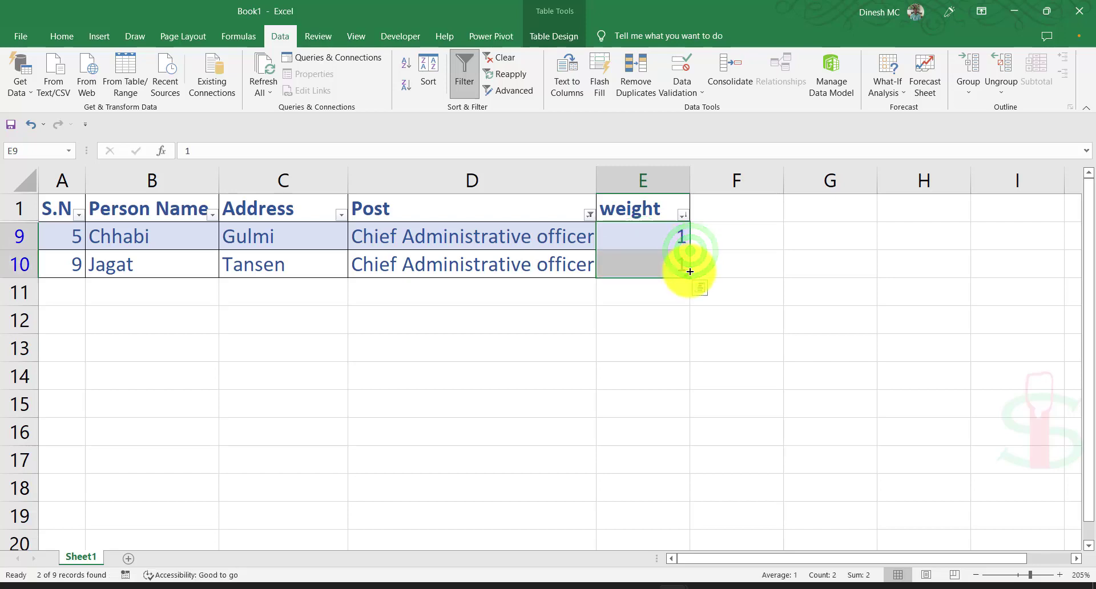
Change the Post filter to show only the Officer rows instead of Chief Administrative officer
left_click(588, 214)
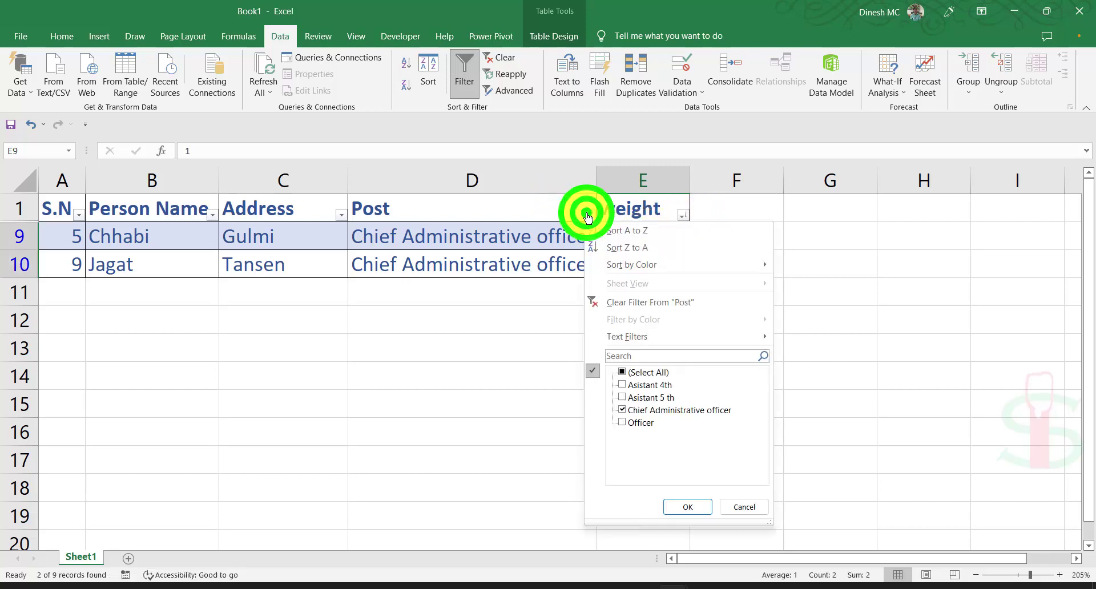
left_click(622, 409)
left_click(626, 423)
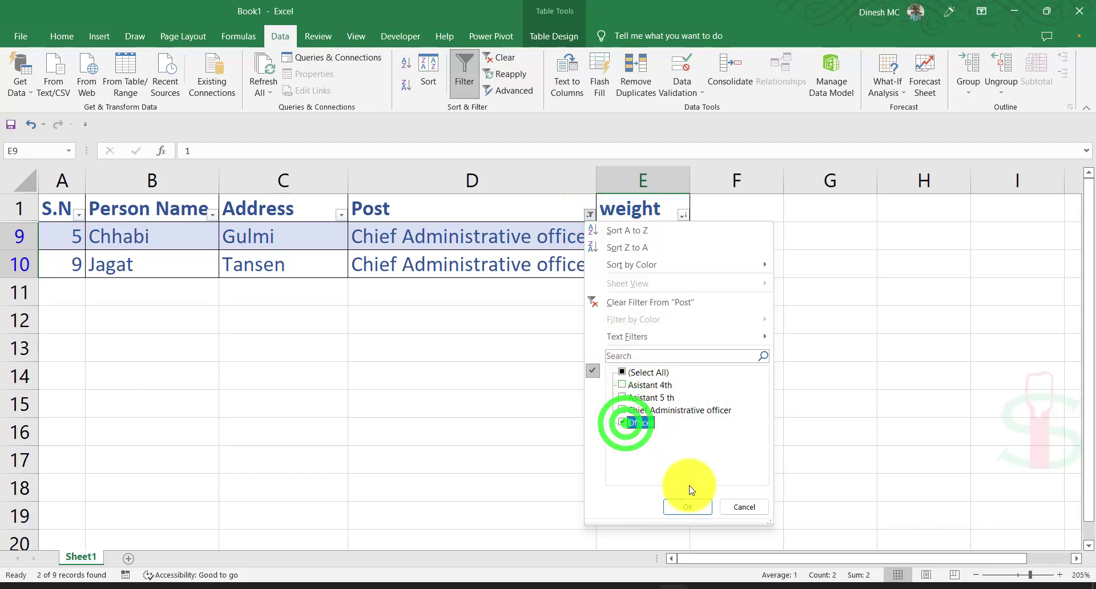
left_click(689, 506)
Enter weight 2 for each of the three Officer rows in E6 to E8
left_click(658, 239)
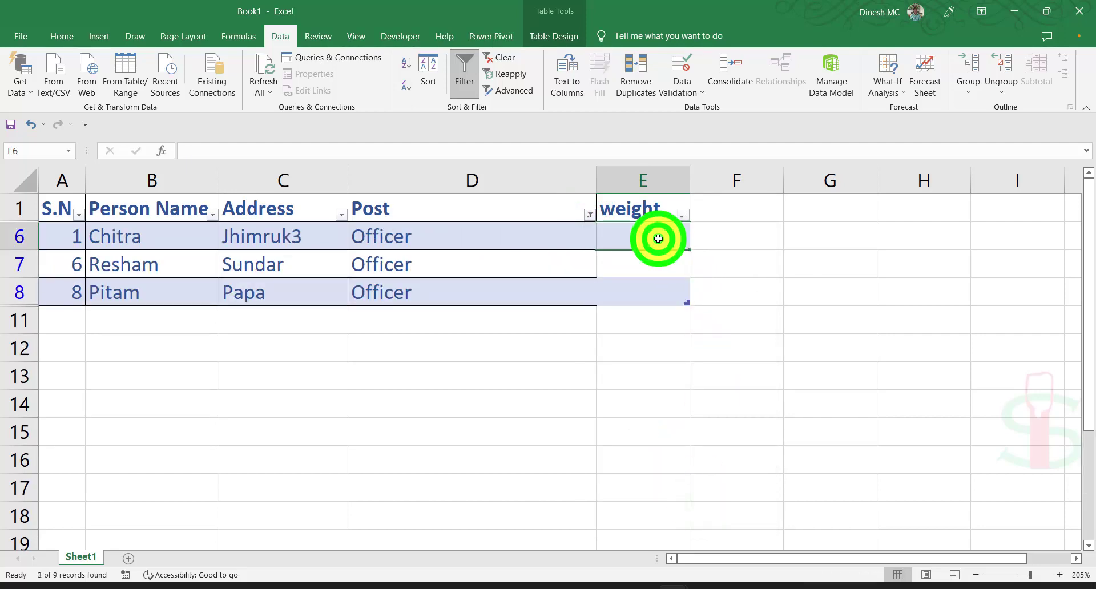
type("2")
key("Return")
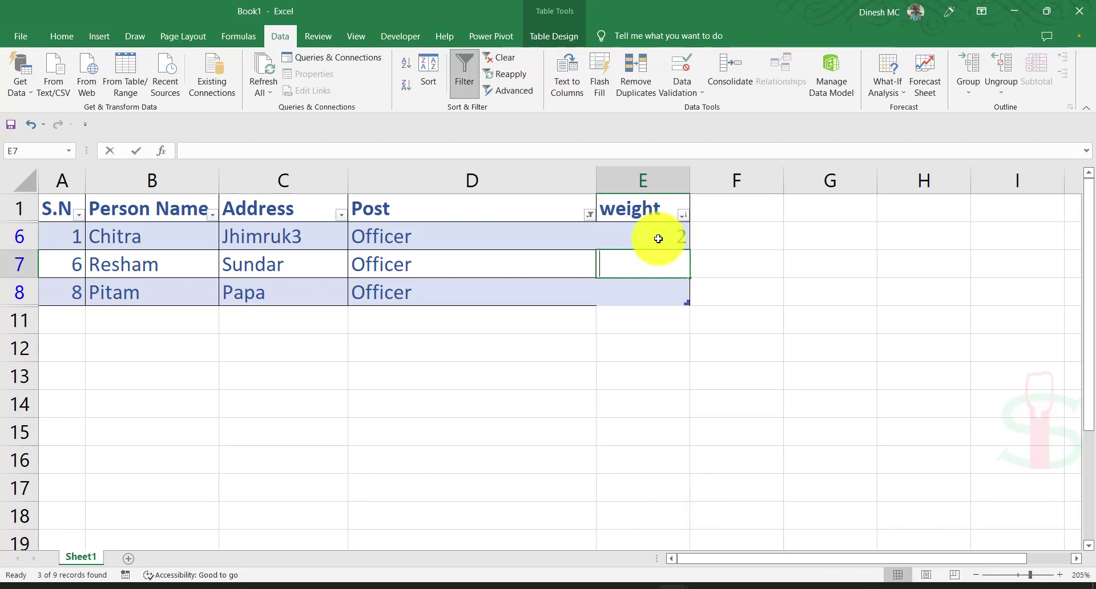
type("1")
key("Return")
key("Up")
key("BackSpace")
type("2")
key("Return")
type("2")
key("Return")
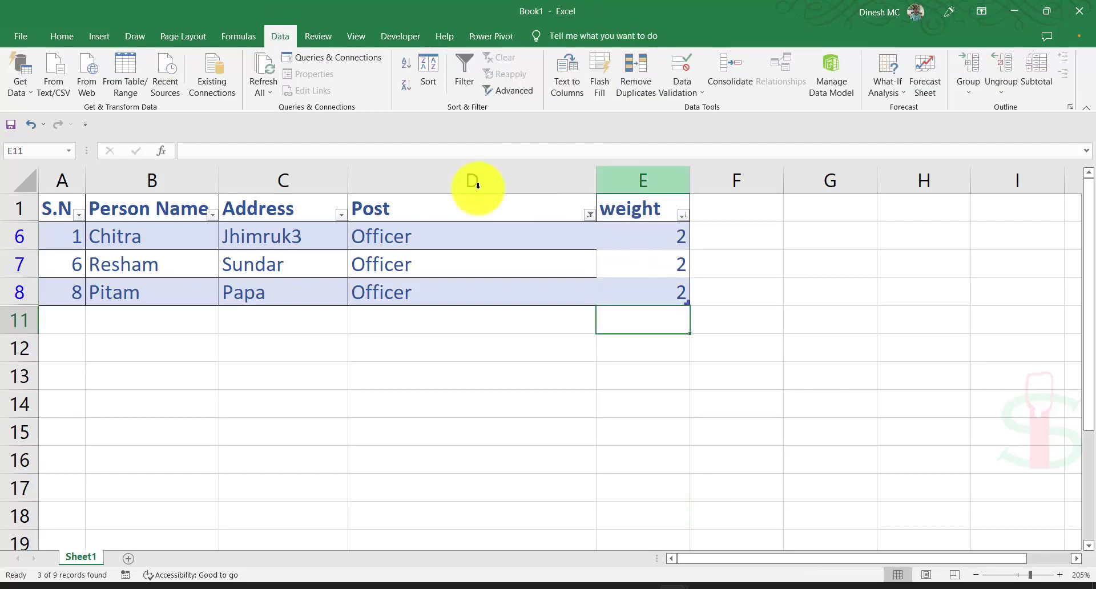
Reselect all posts in the Post column's filter to show every row of the table
left_click(592, 216)
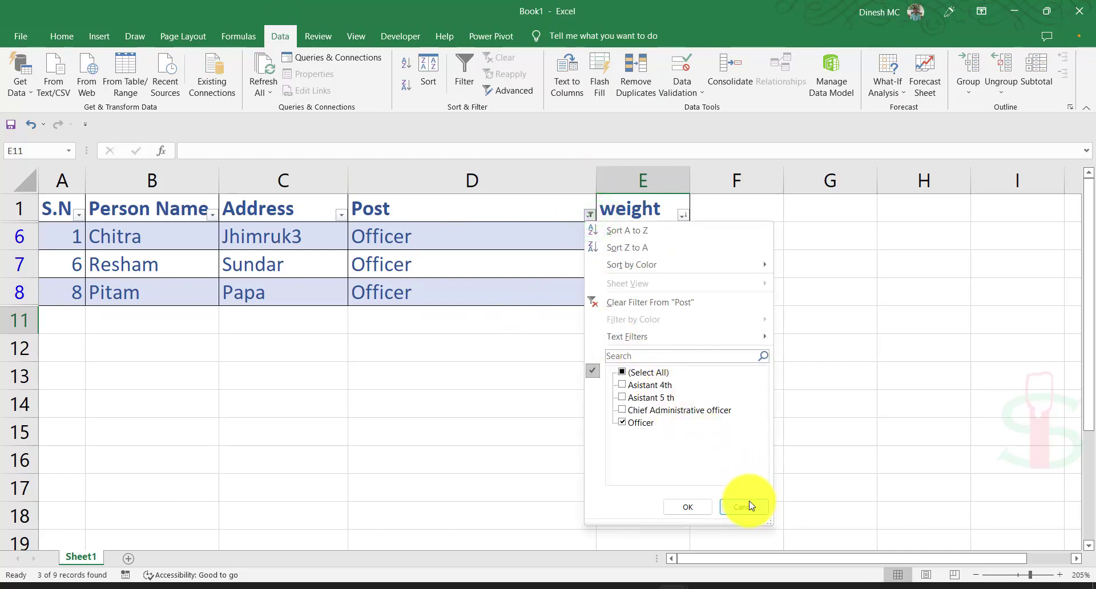
left_click(822, 272)
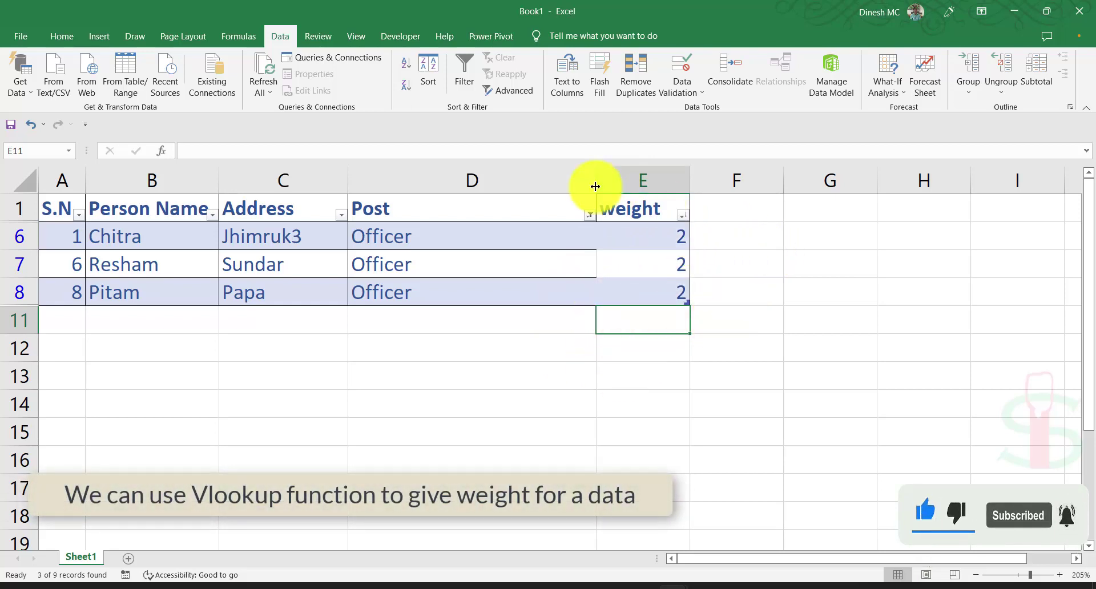
left_click(434, 205)
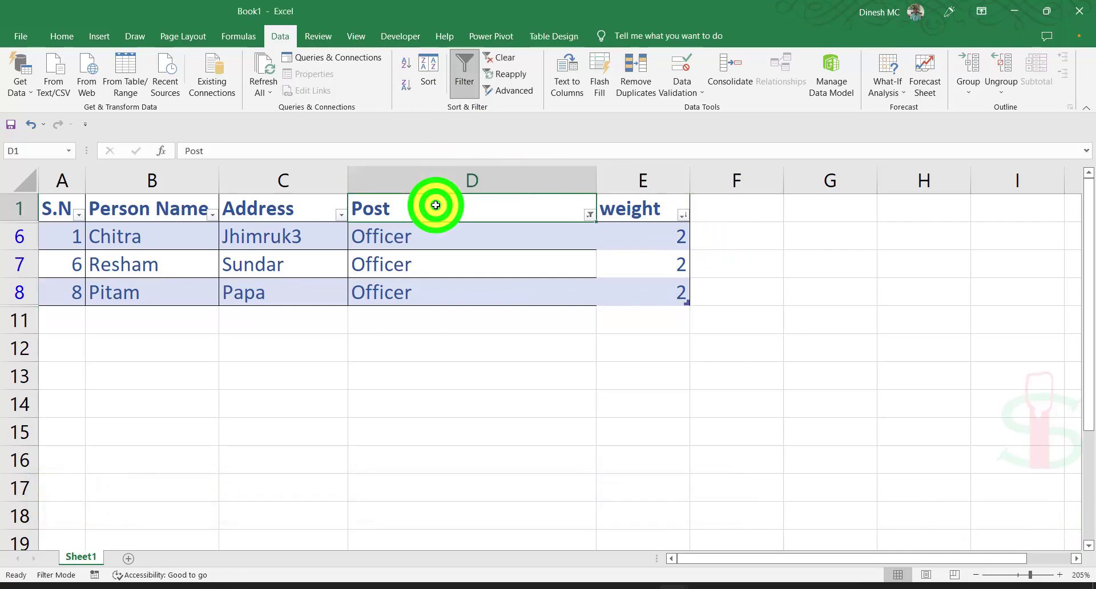
left_click(589, 215)
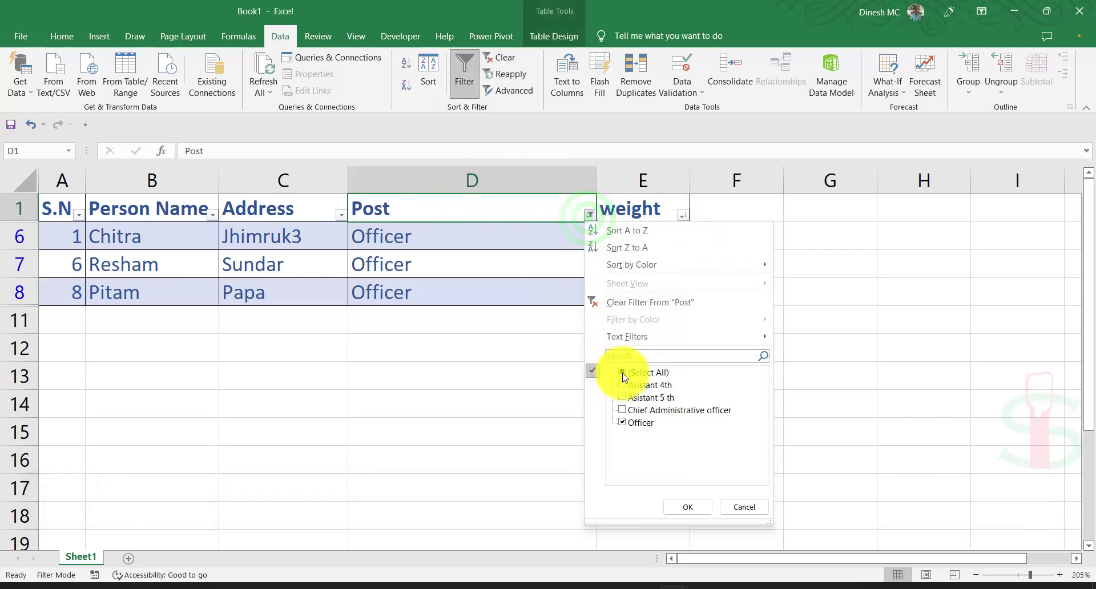
left_click(621, 371)
left_click(705, 507)
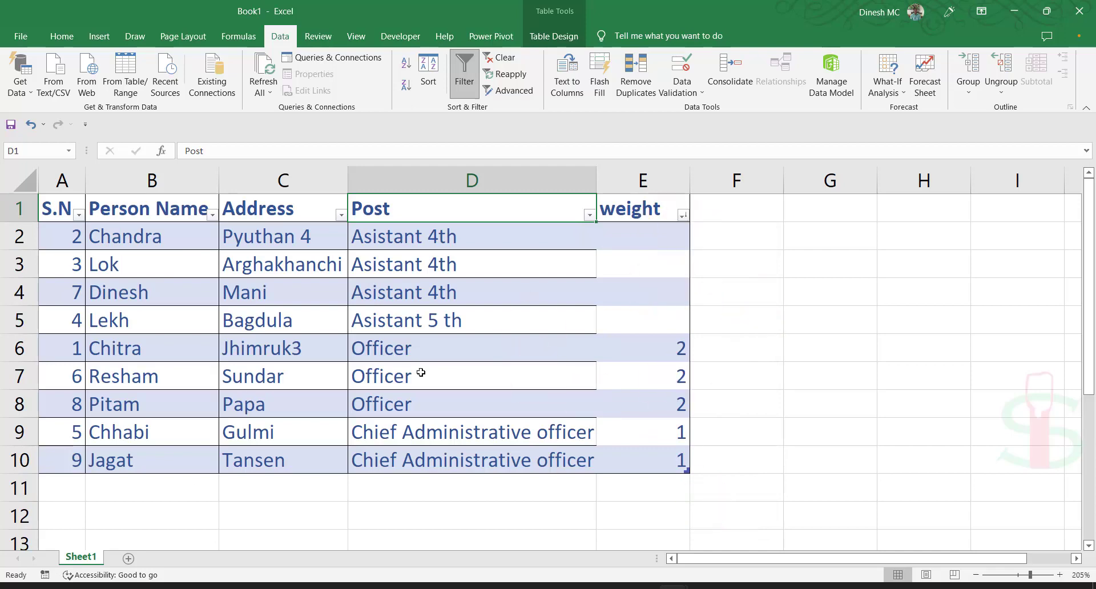
left_click(822, 242)
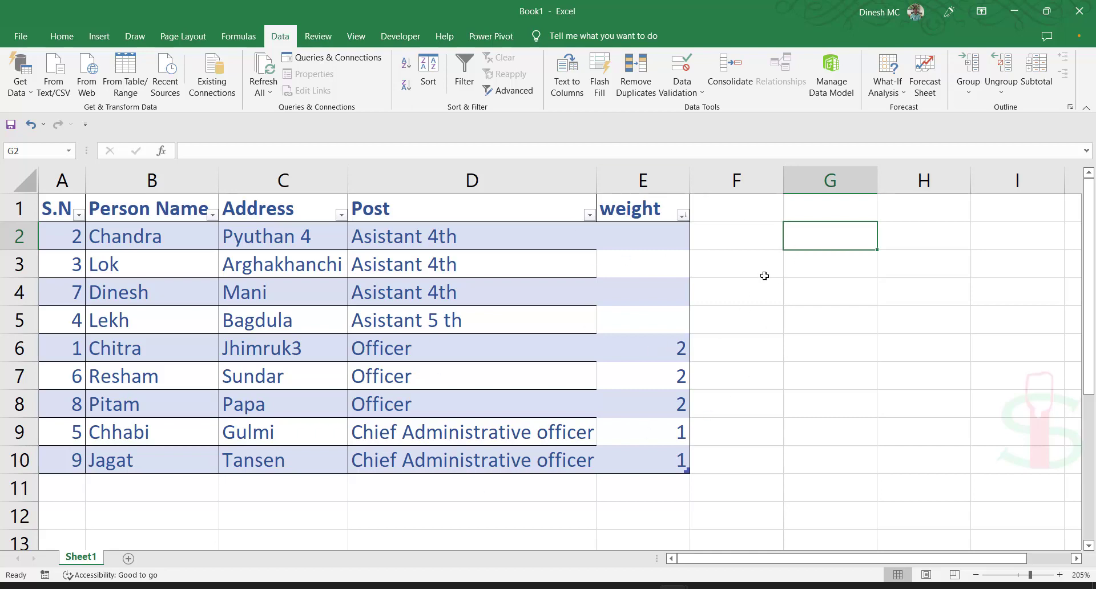
left_click(768, 245)
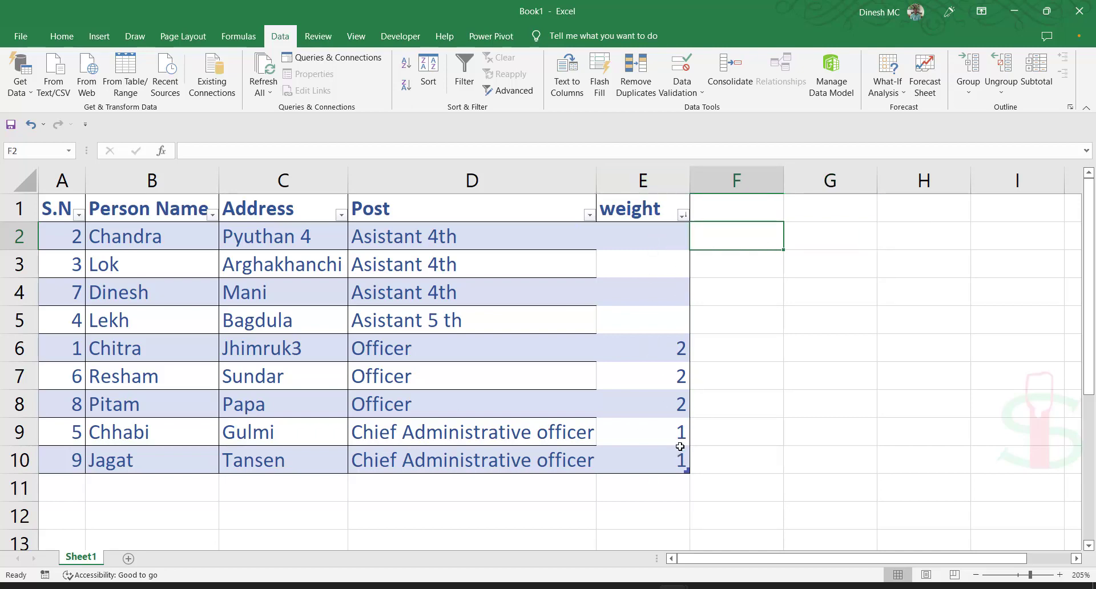
left_click(668, 294)
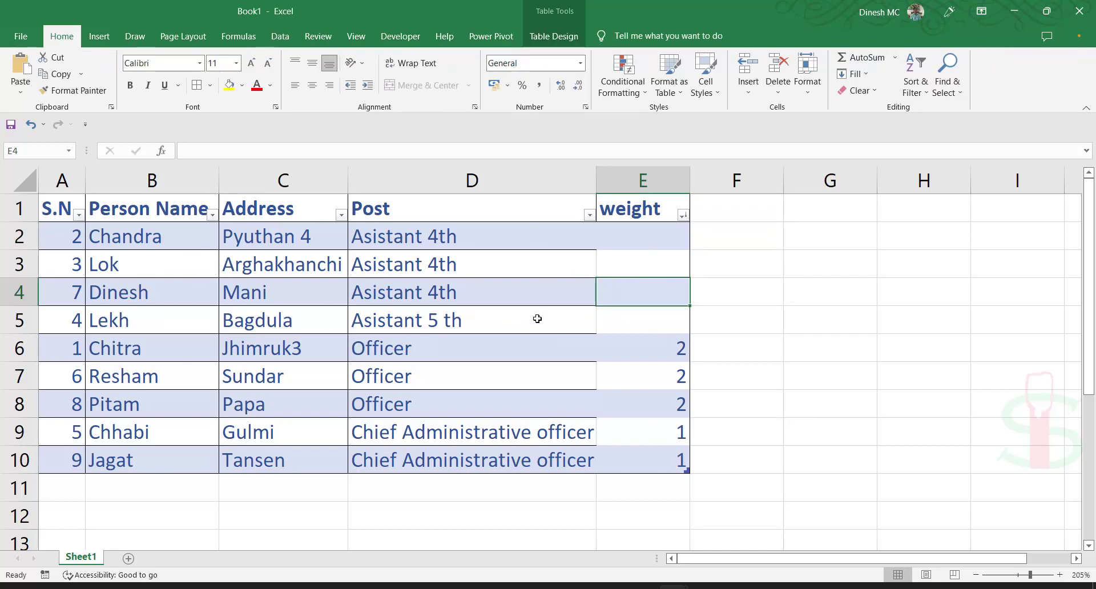
left_click(673, 86)
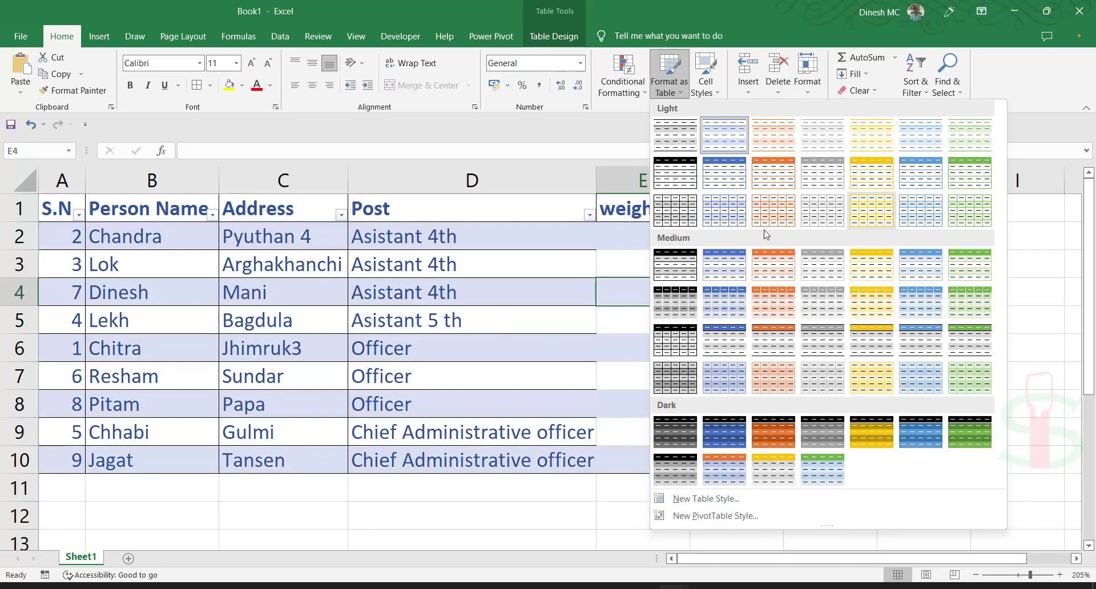
left_click(539, 266)
left_click(539, 266)
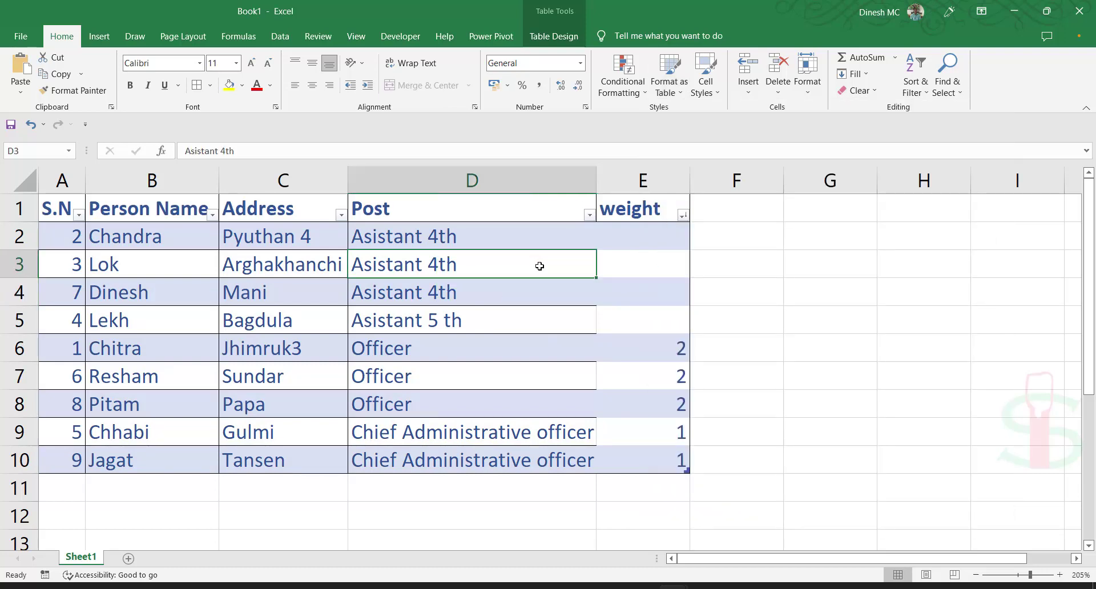
Undo the weight entries, filtering, weight column and table formatting until the staff list is a plain four-column range in its original order
left_click(579, 344)
key("ctrl+z")
key("ctrl+z")
key("ctrl+z")
key("ctrl+z")
key("ctrl+z")
key("ctrl+z")
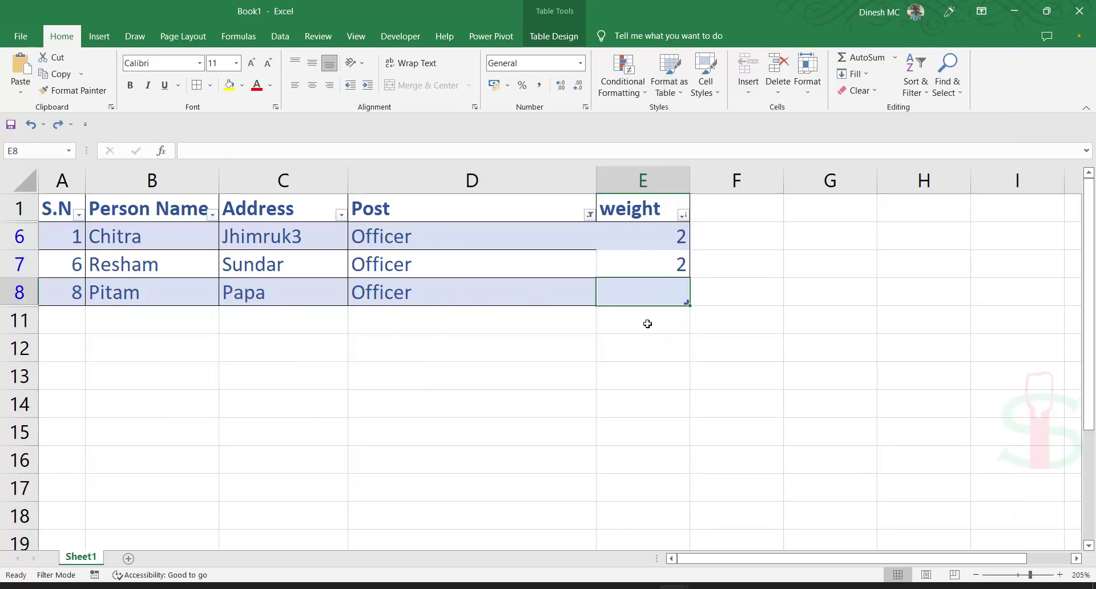
key("ctrl+z")
key("ctrl+z")
key("ctrl+z")
key("ctrl+z")
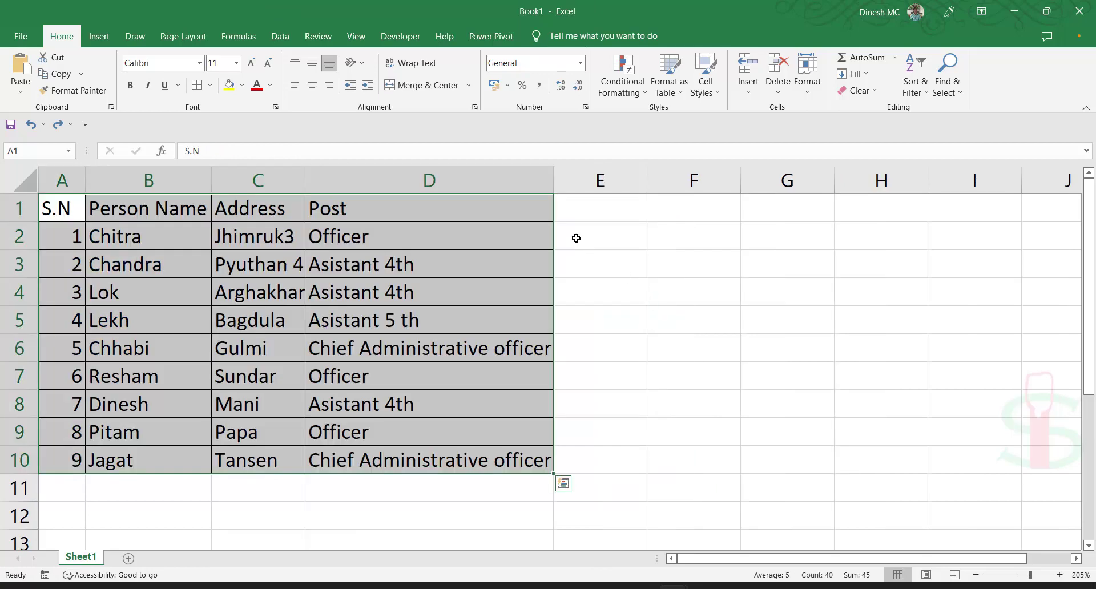
left_click(576, 238)
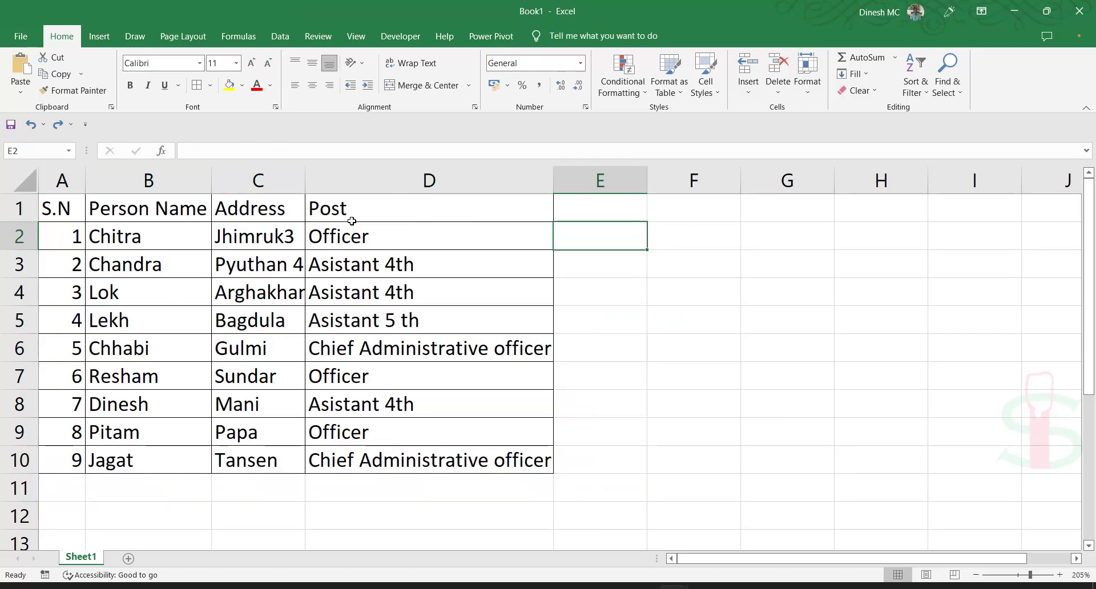
Sort the plain staff list by the Post column in ascending alphabetical order
left_click(336, 205)
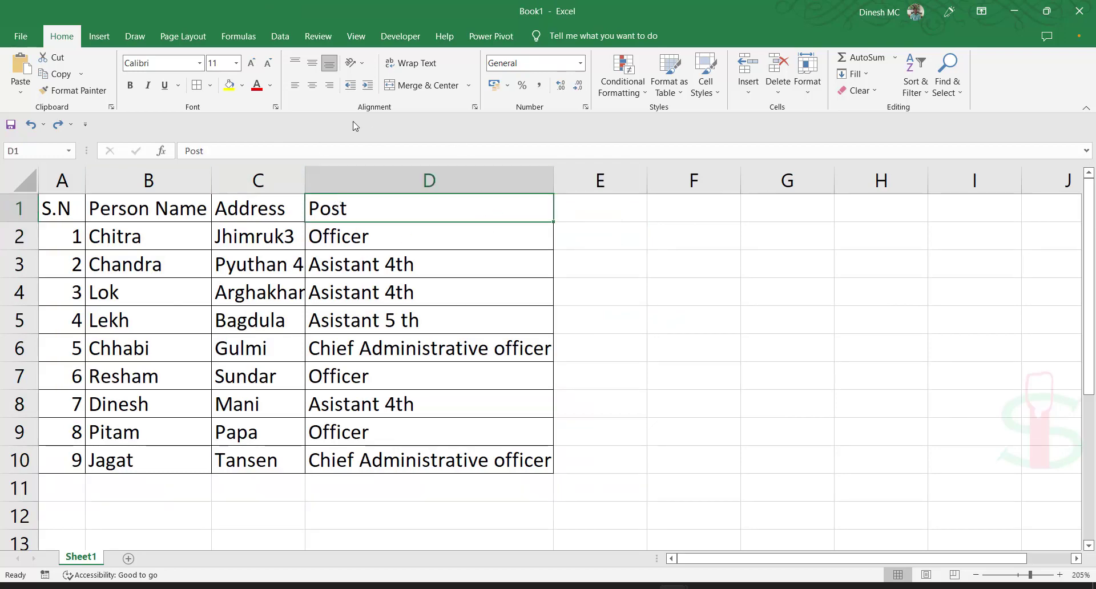
left_click(284, 38)
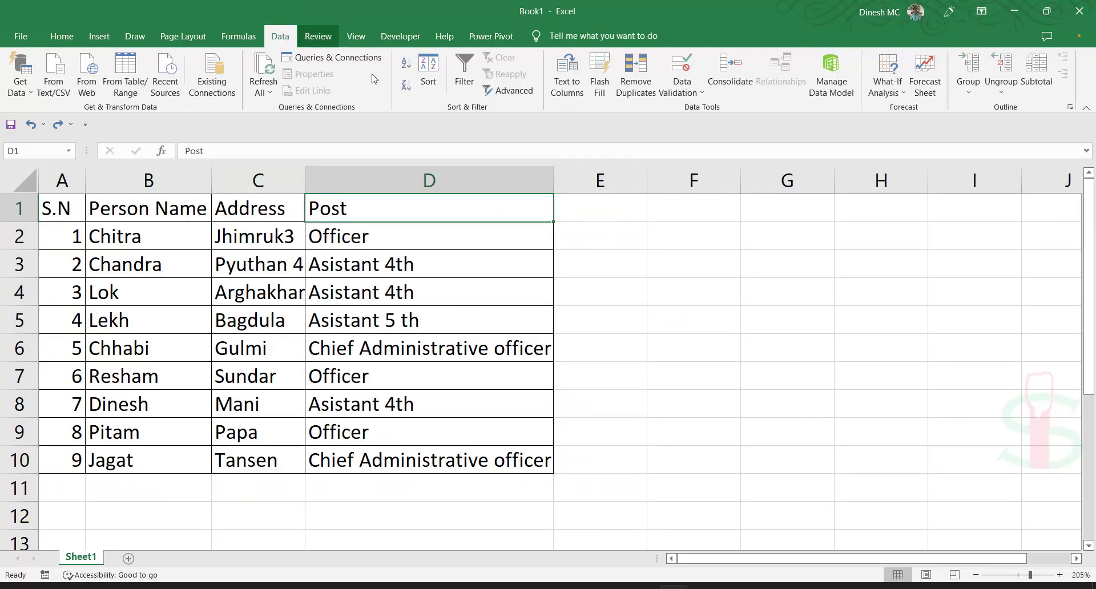
left_click(404, 65)
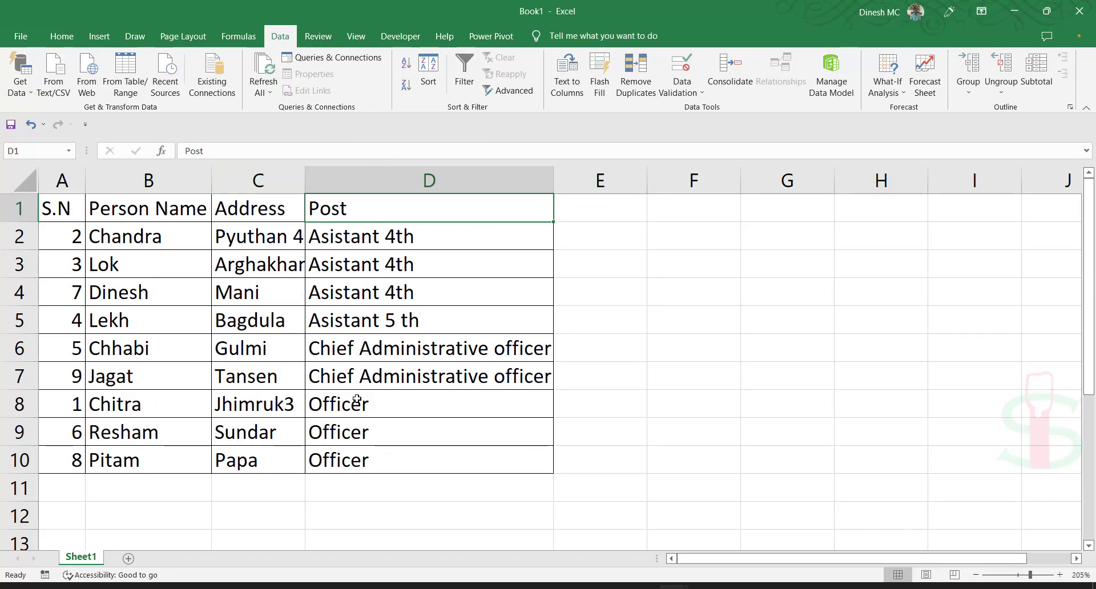
Sort the staff list by the Address column from A to Z and check the order of the posts
left_click(270, 208)
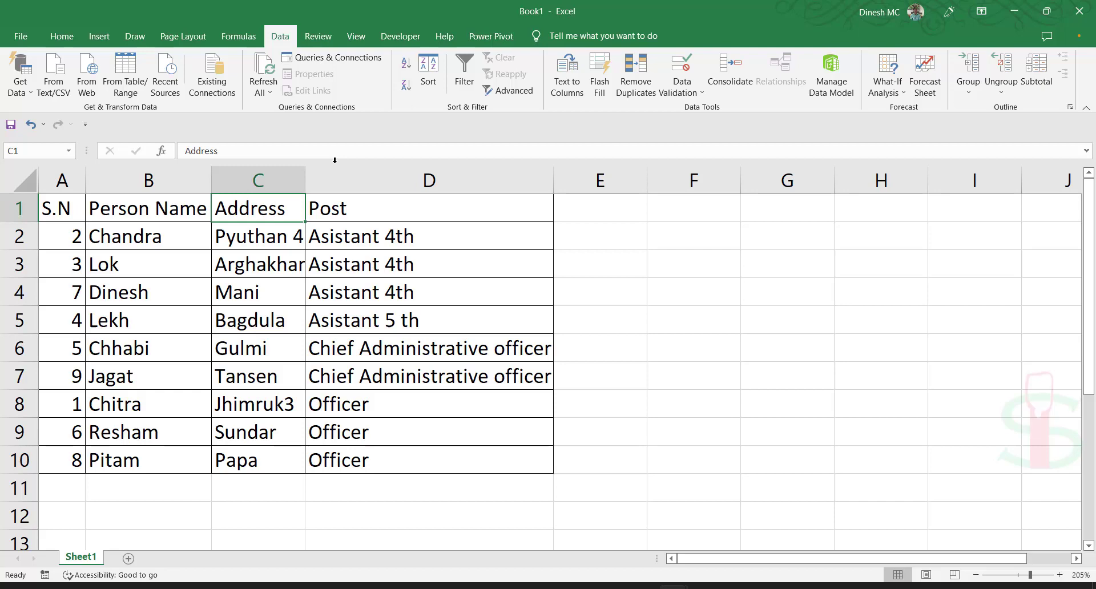
left_click(407, 69)
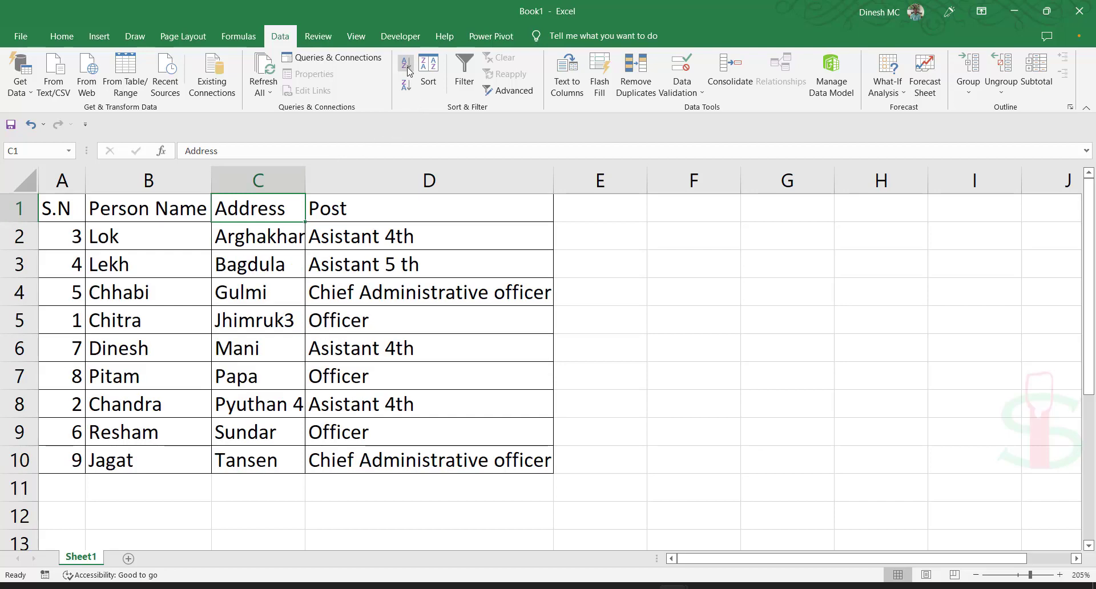
left_click(391, 290)
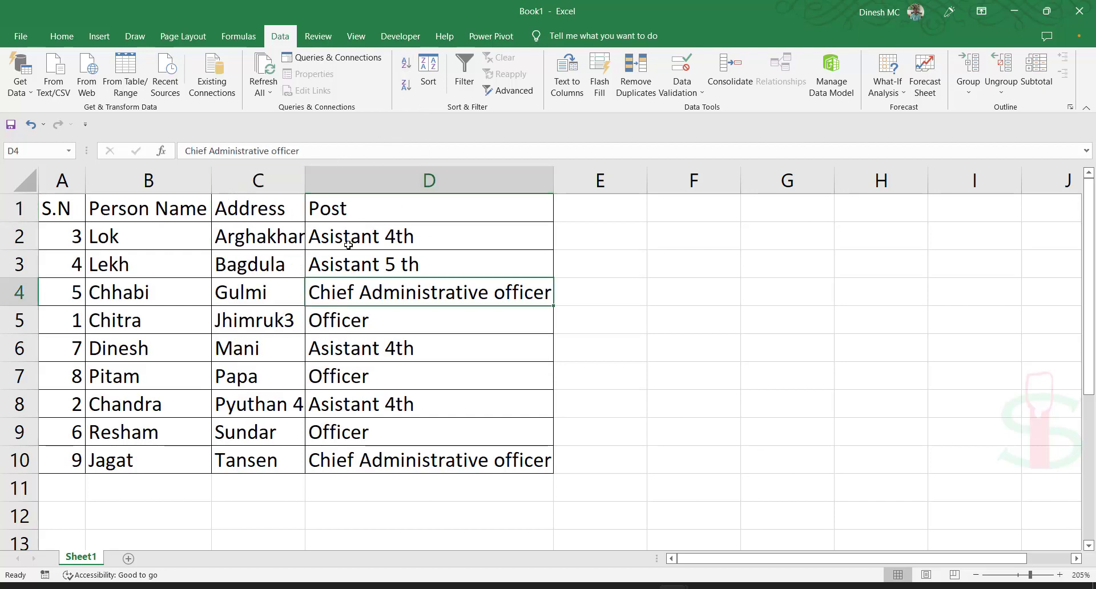
left_click(376, 319)
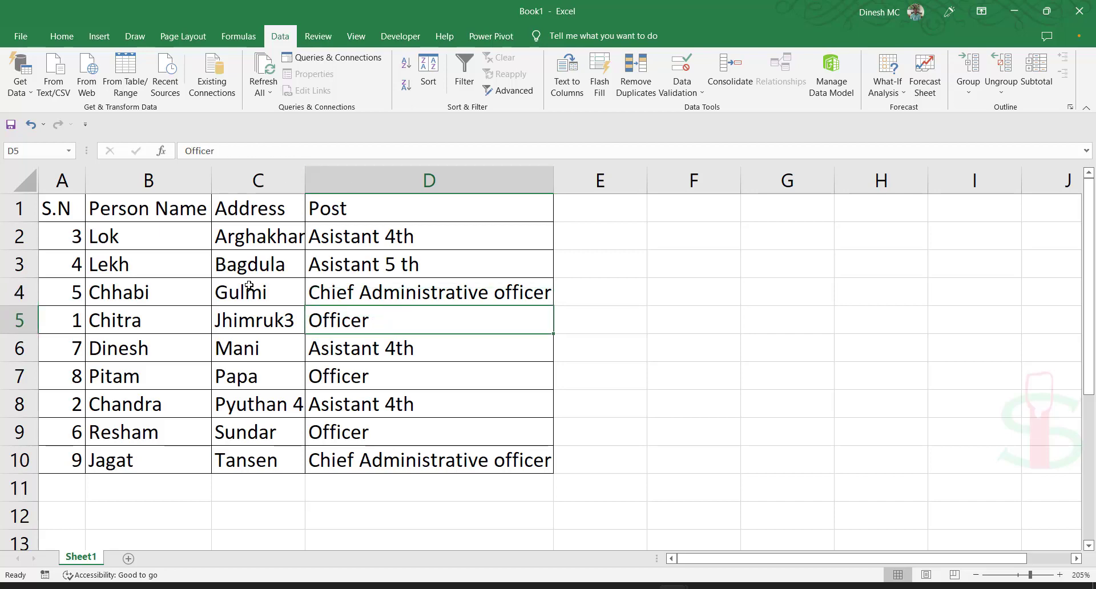
left_click(391, 300)
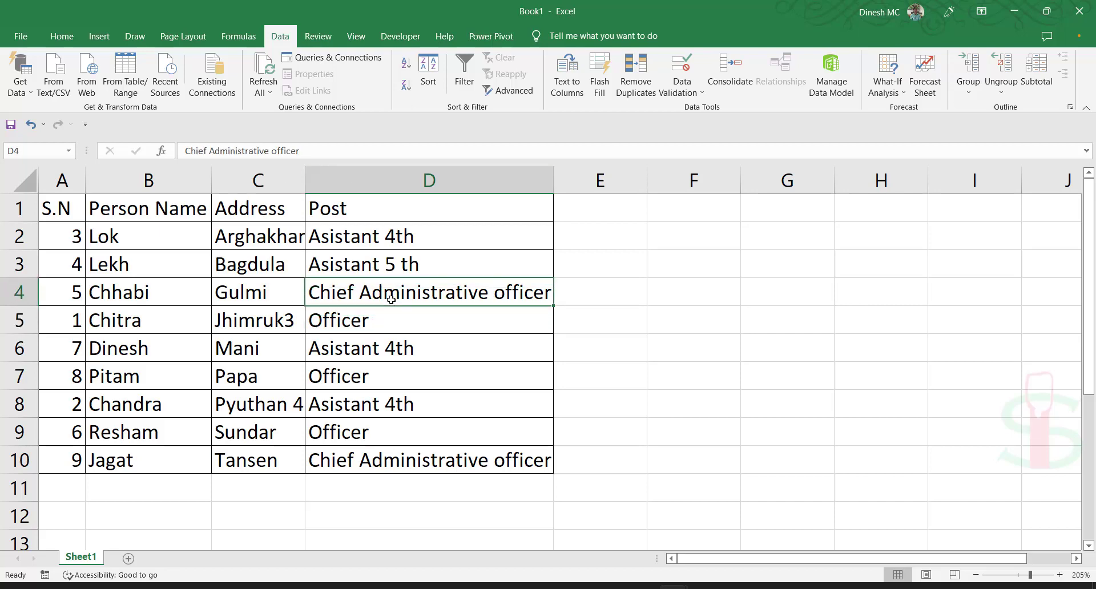
Sort the staff list by Post from A to Z again, replacing the Address order
left_click(404, 240)
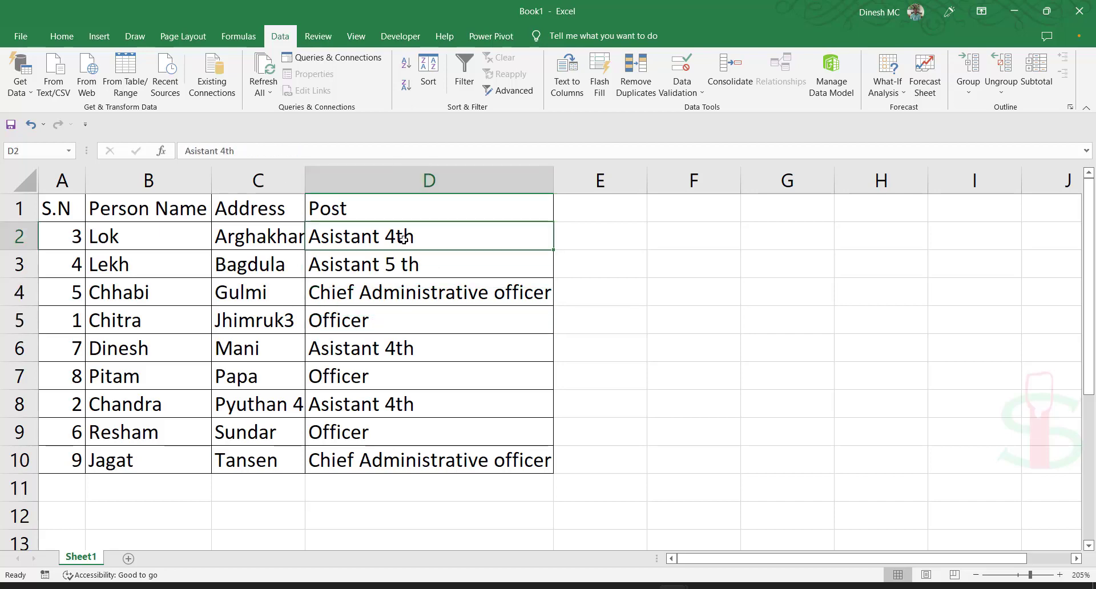
left_click(406, 70)
left_click(418, 289)
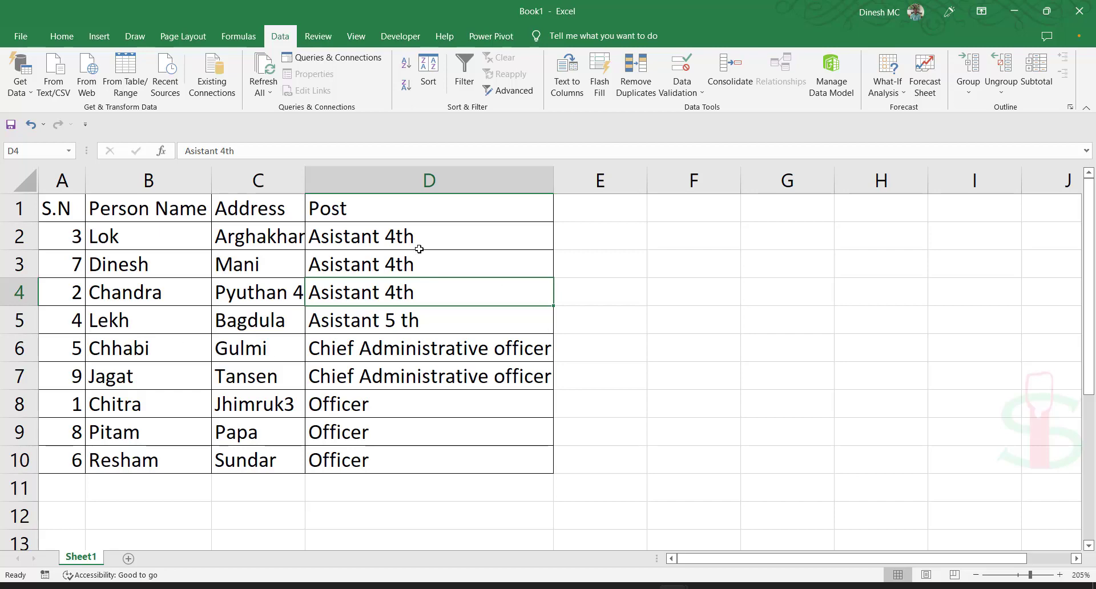
Format the whole staff list A1:D10 as a table with headers, using the light blue banded-row style
left_click(61, 36)
left_click(475, 269)
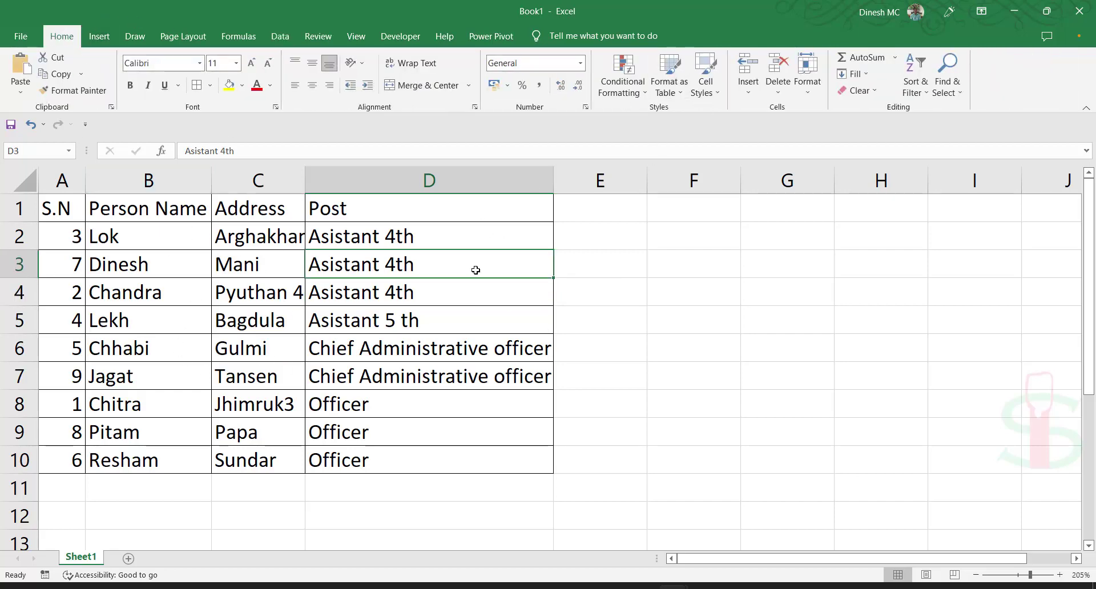
key("ctrl+a")
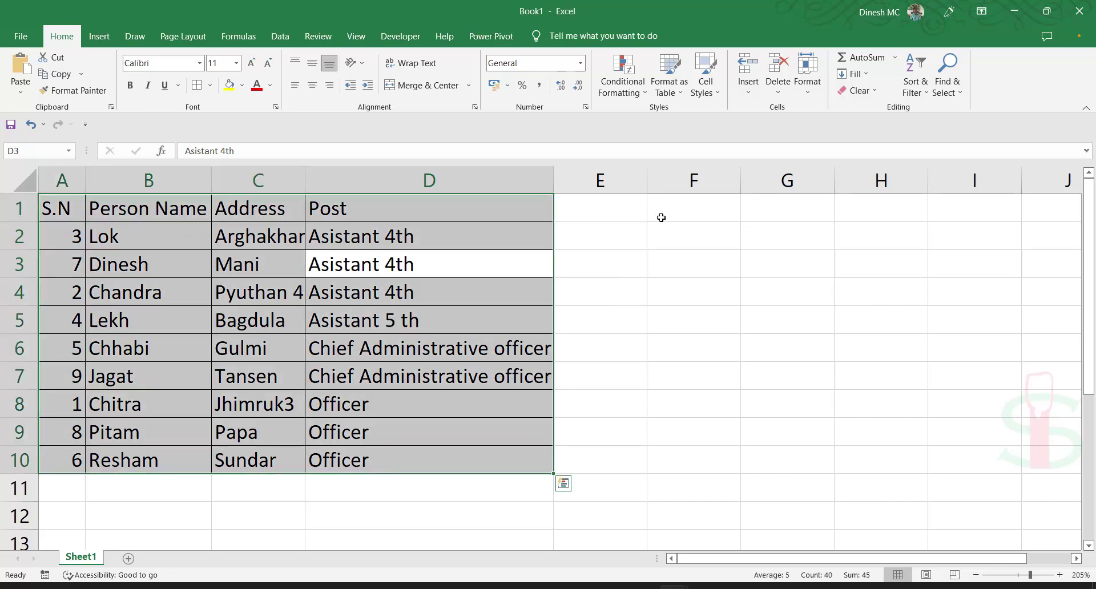
left_click(676, 87)
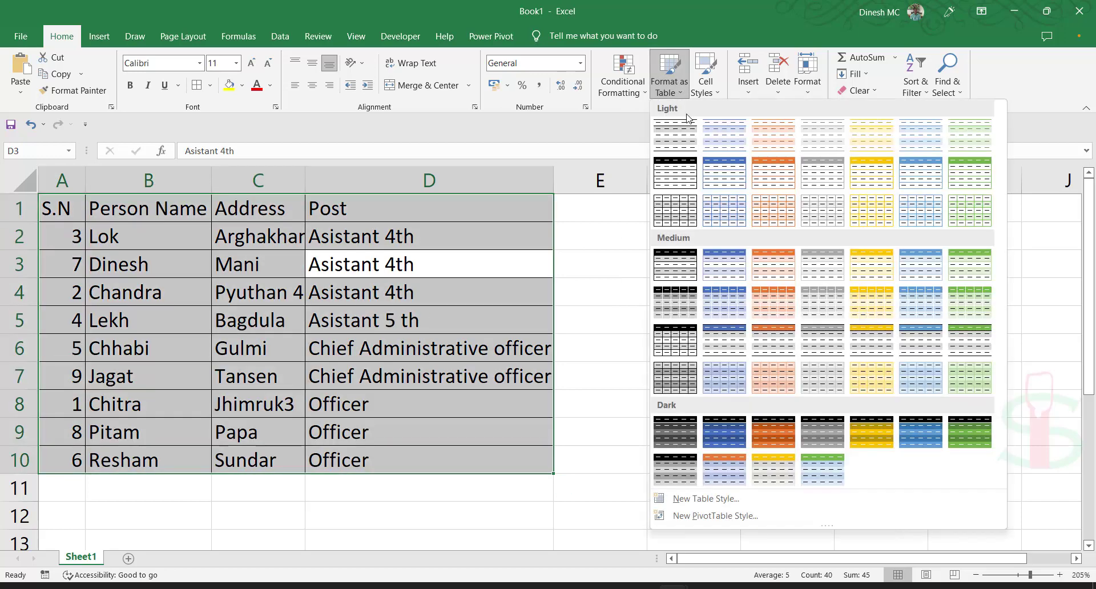
left_click(727, 153)
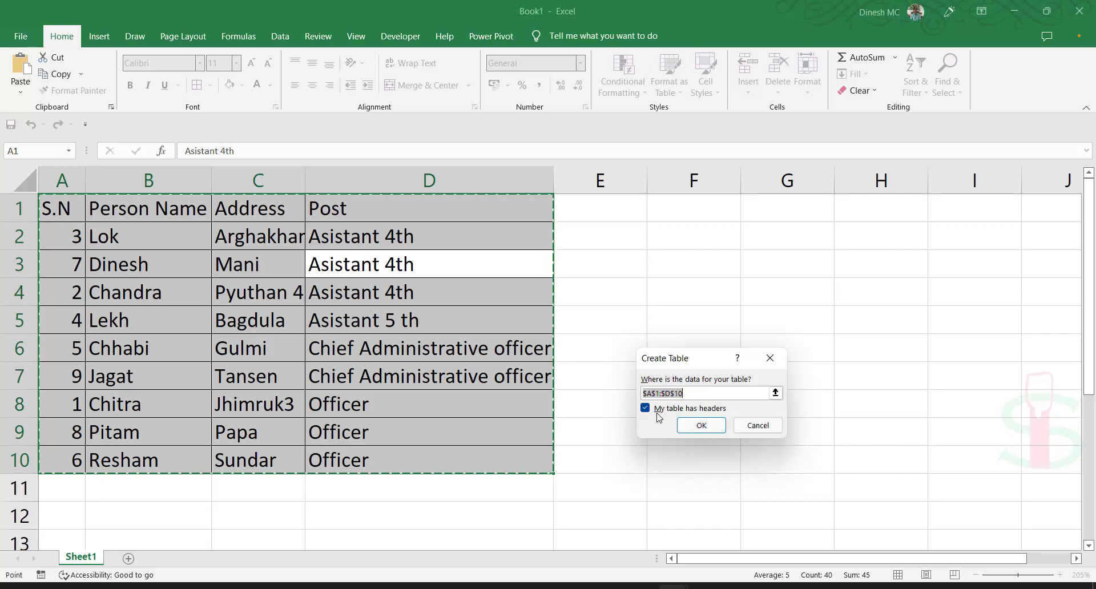
left_click(701, 428)
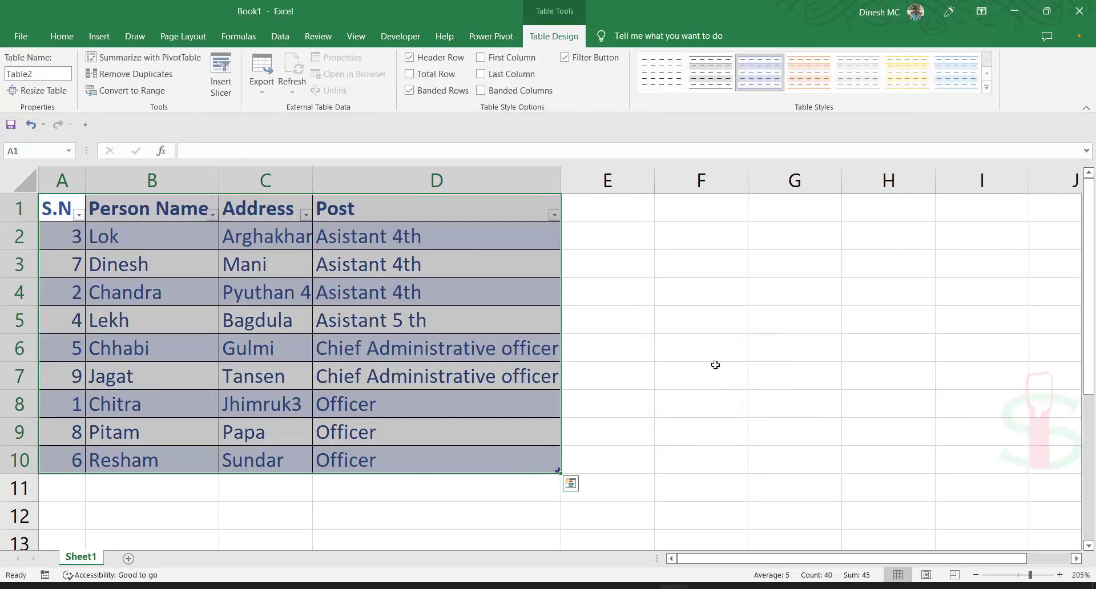
left_click(611, 257)
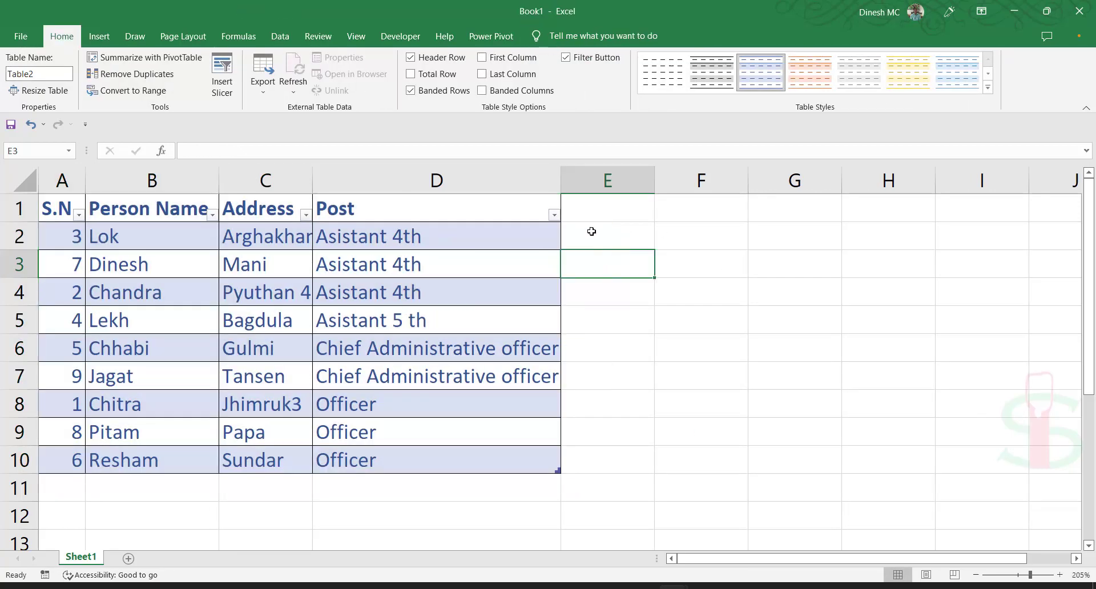
left_click(532, 280)
left_click(697, 300)
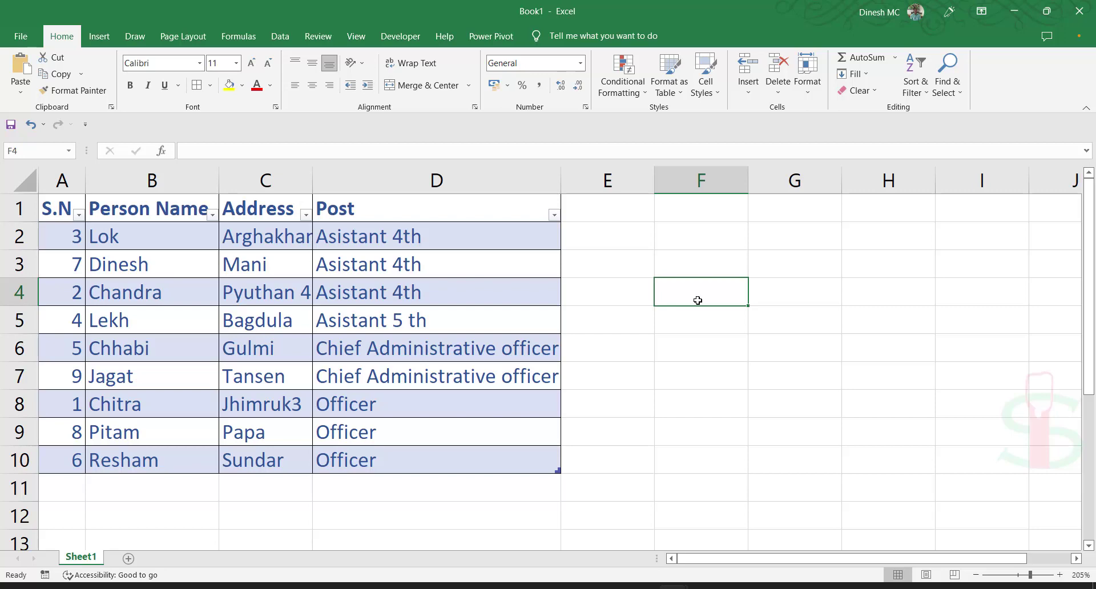
left_click(634, 276)
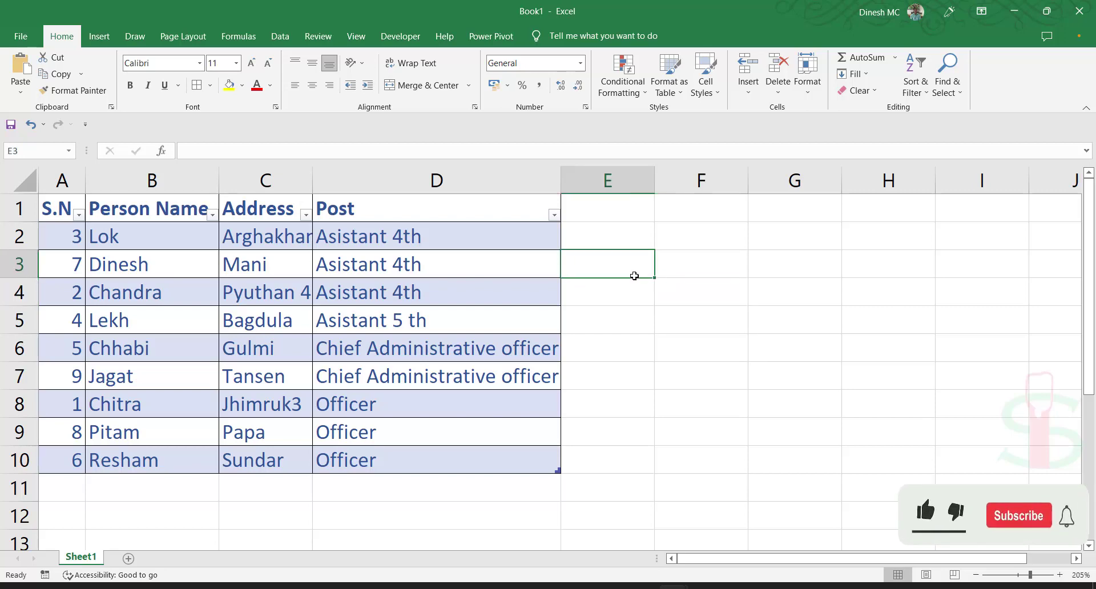
left_click(705, 274)
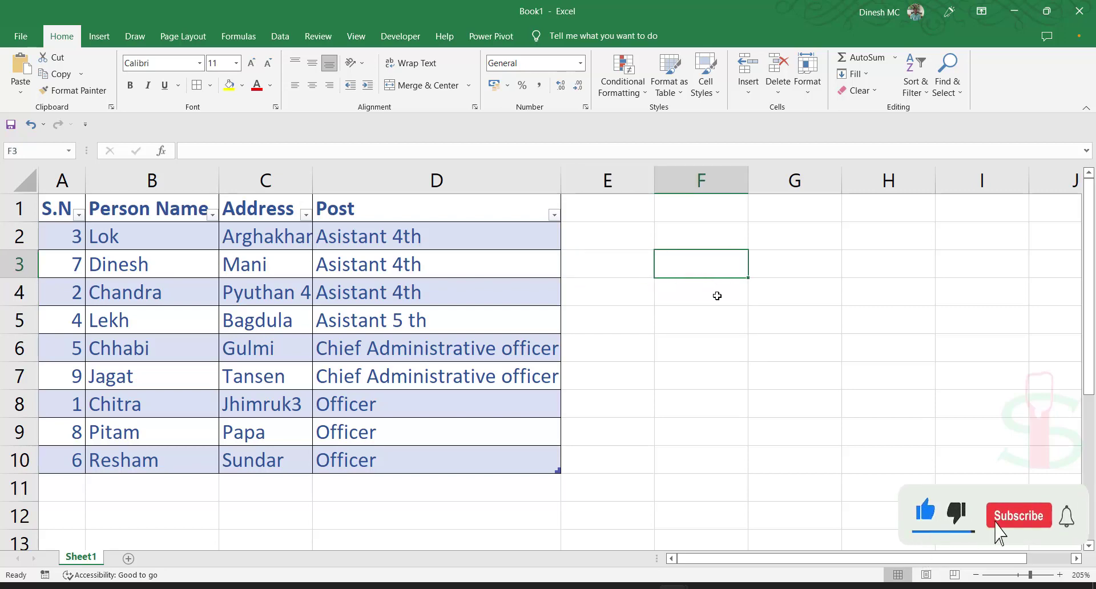
left_click(717, 295)
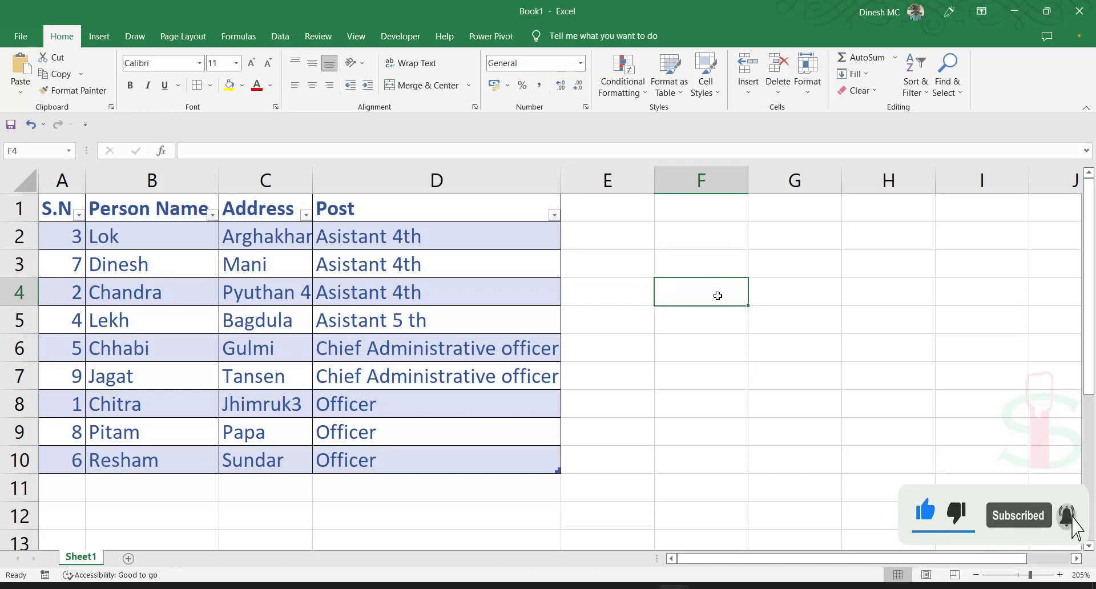
left_click(705, 587)
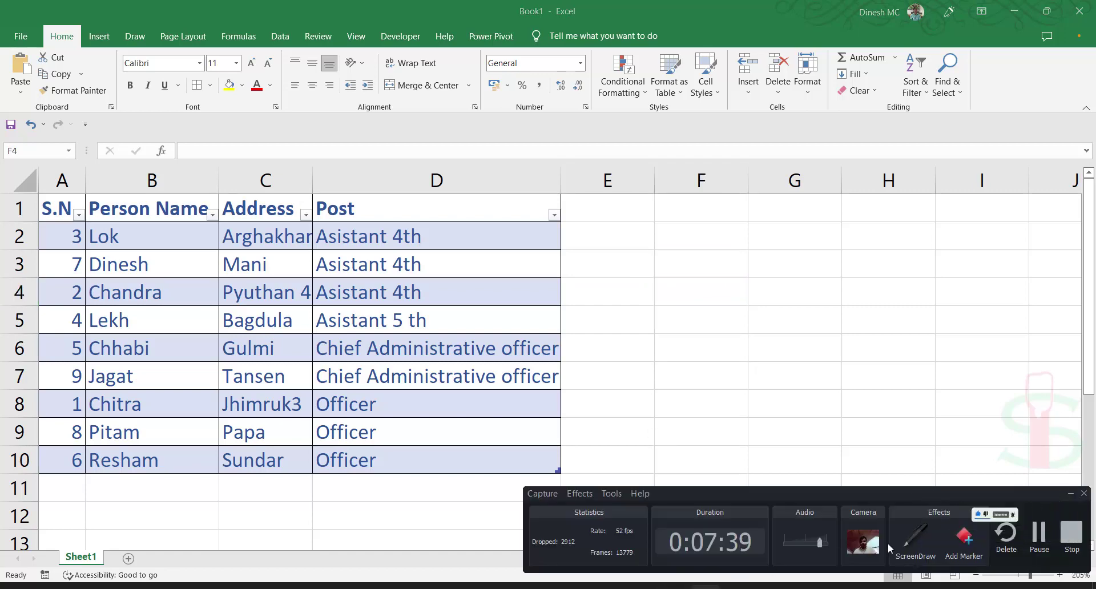
left_click(1072, 539)
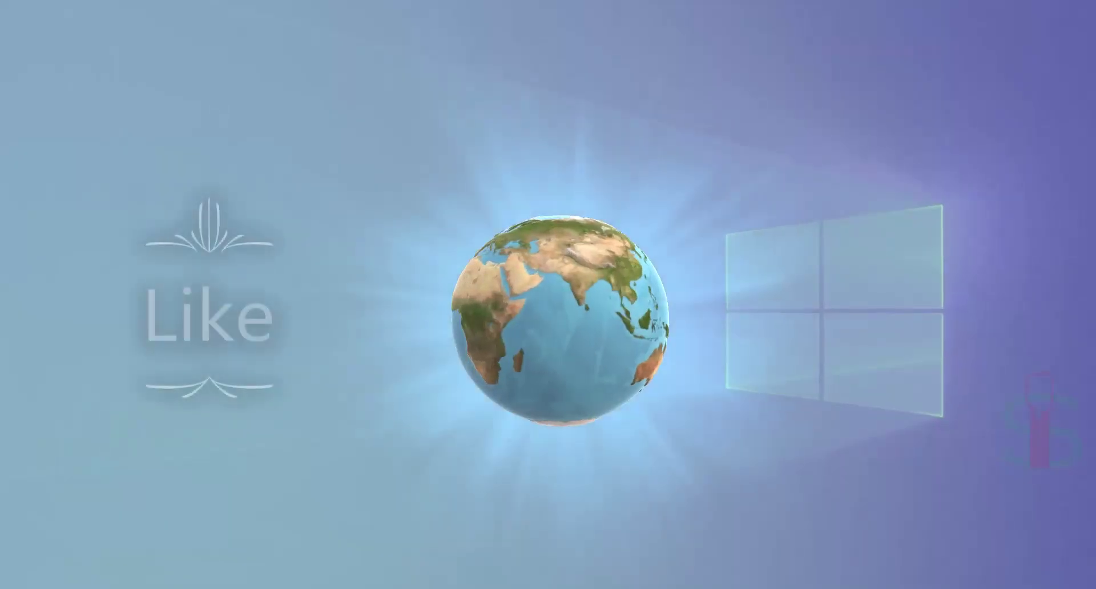